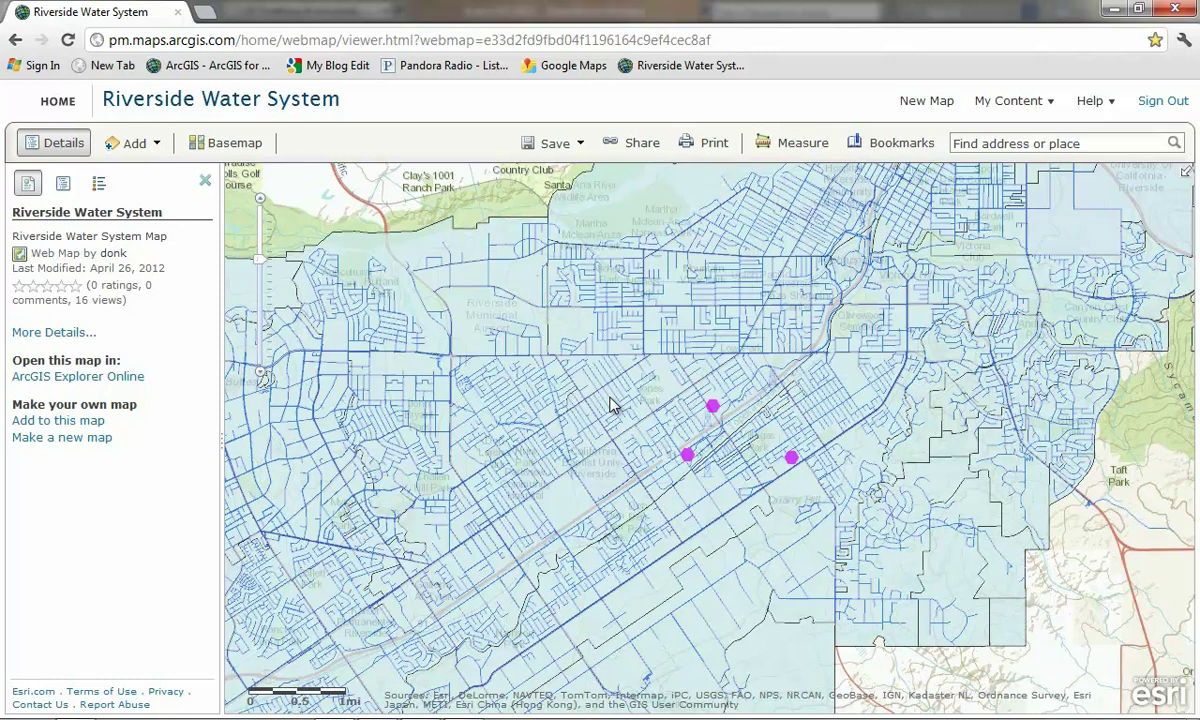
pyautogui.click(968, 146)
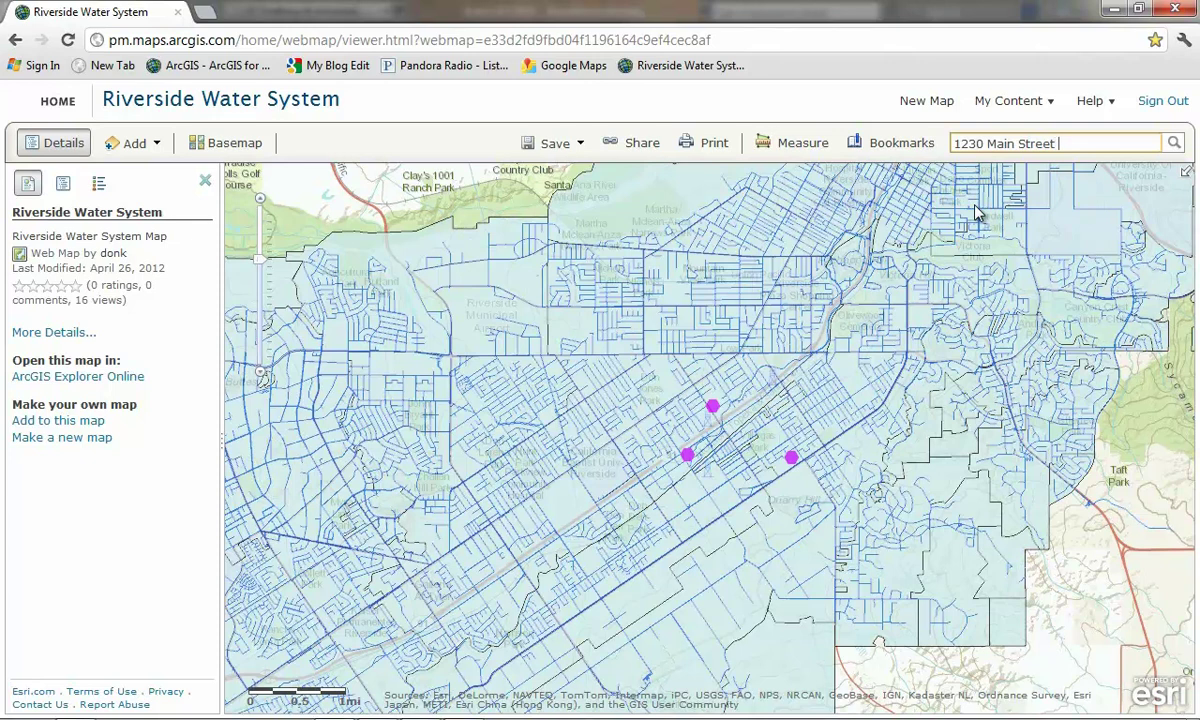
pyautogui.click(1174, 143)
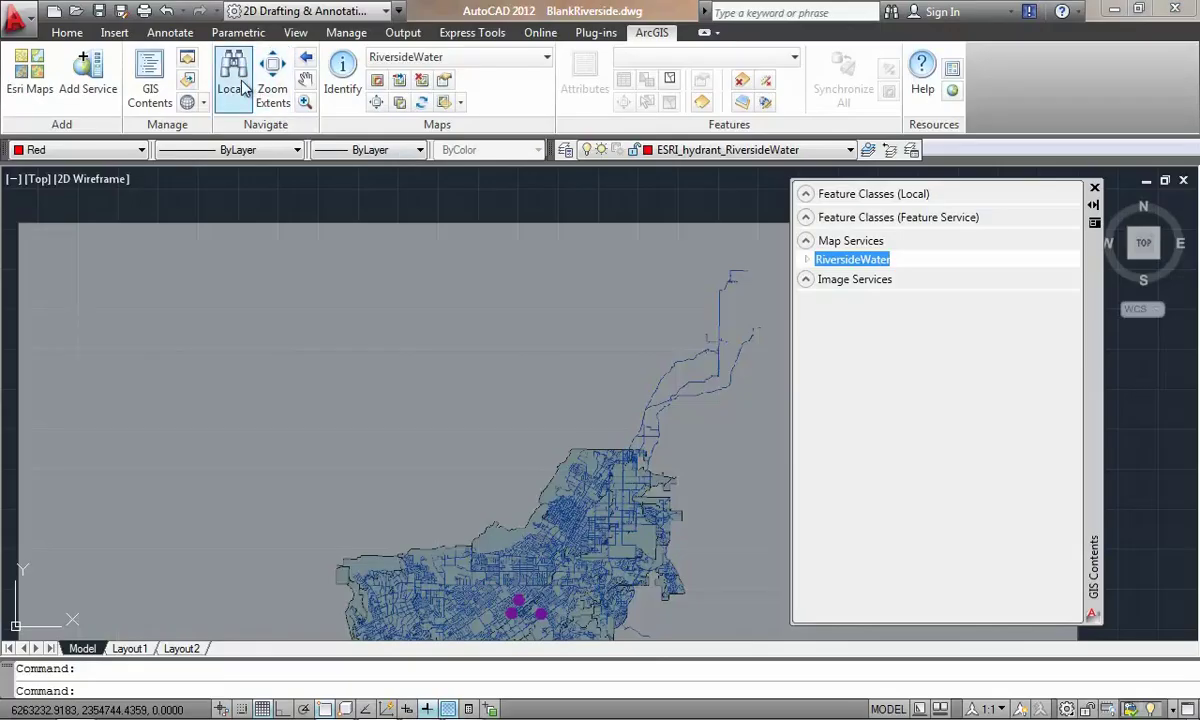
pyautogui.click(235, 85)
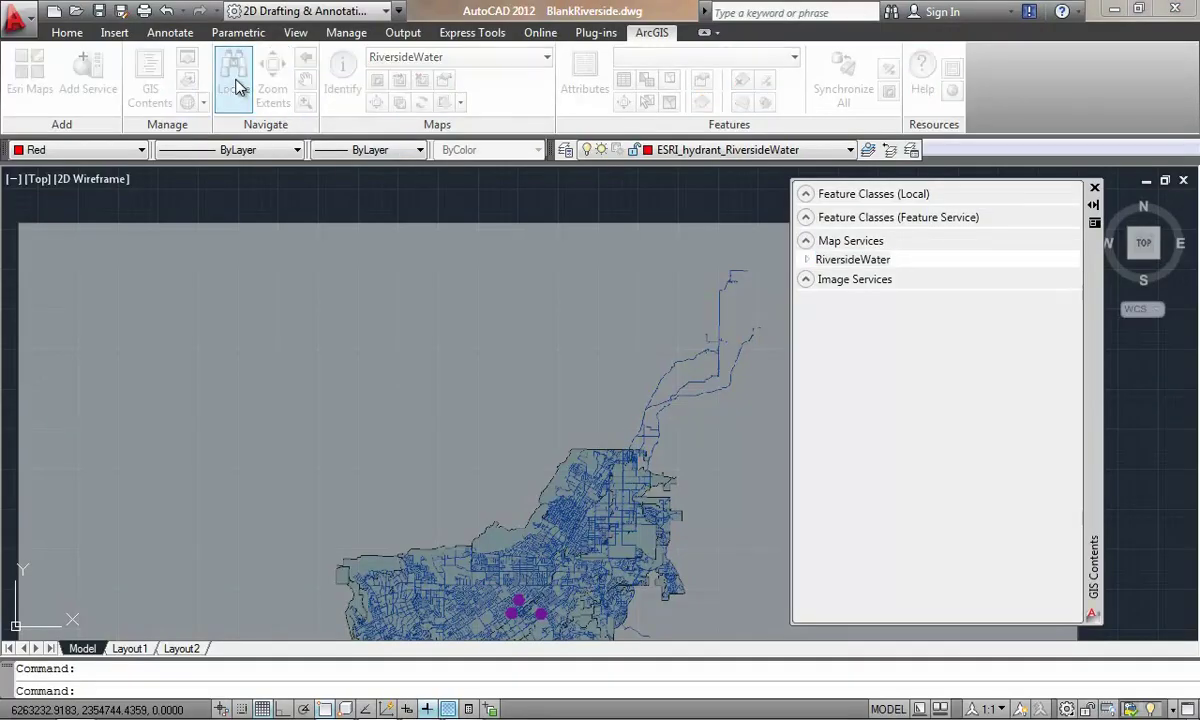
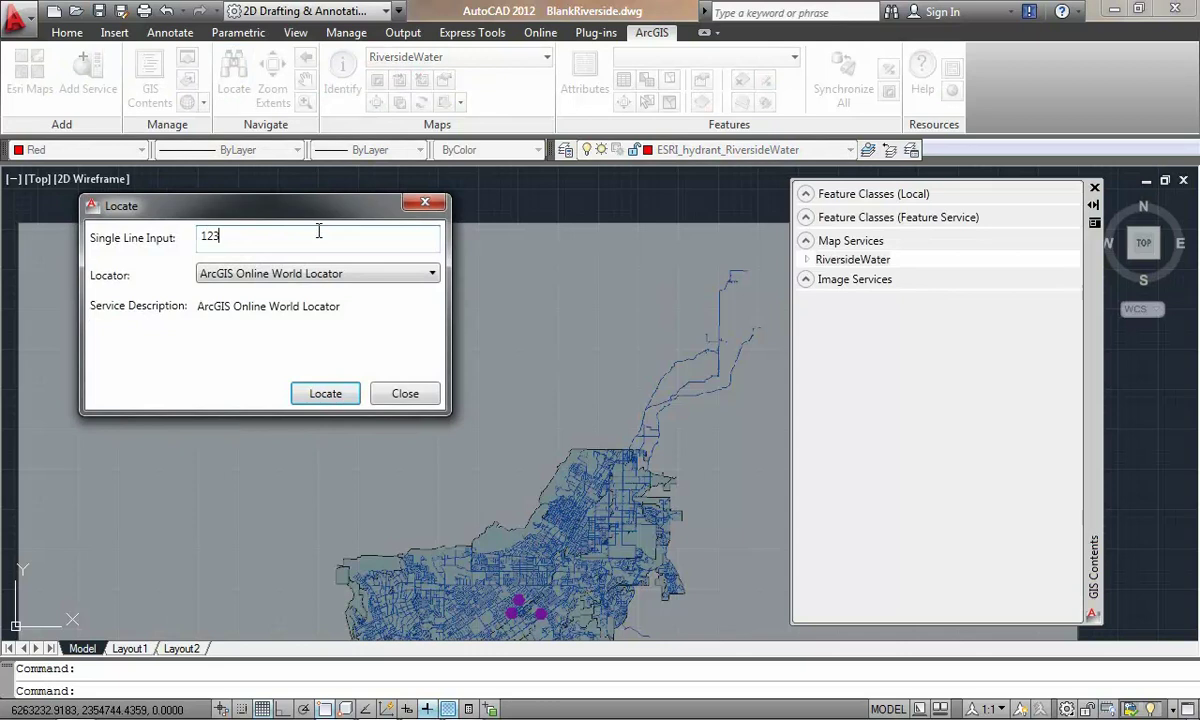
pyautogui.click(340, 390)
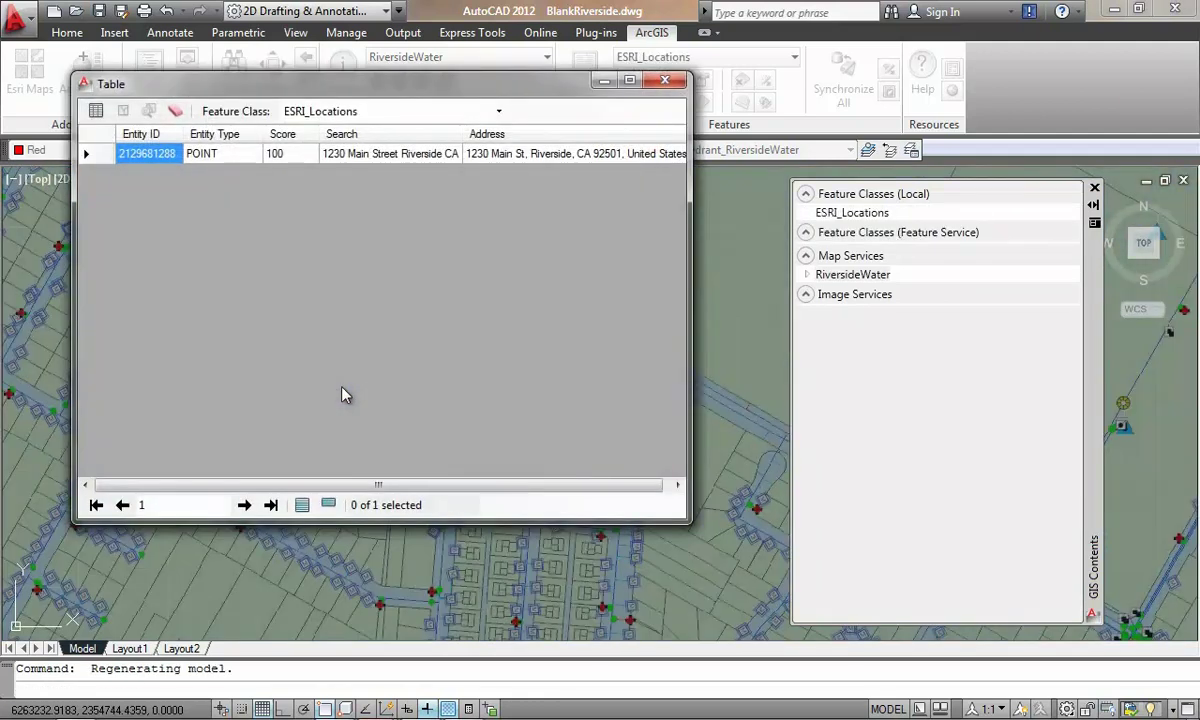
pyautogui.click(664, 80)
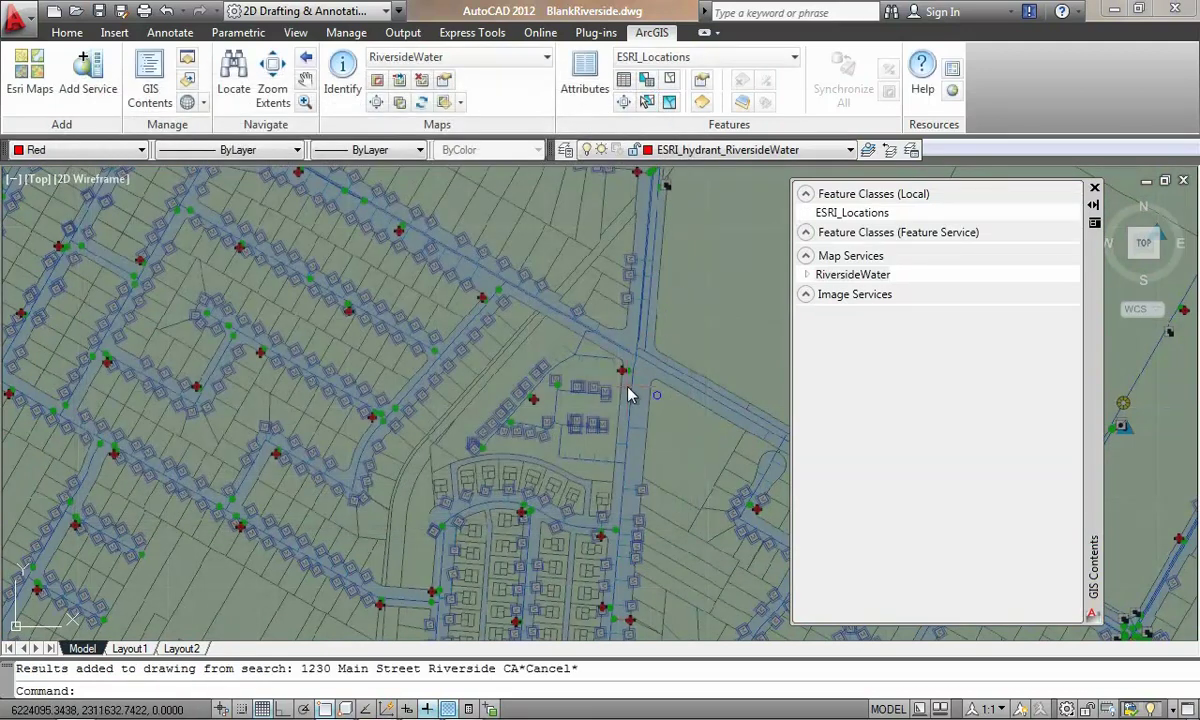
pyautogui.moveTo(616, 407); pyautogui.dragTo(590, 416, button='middle')
pyautogui.scroll(3, 592, 415)
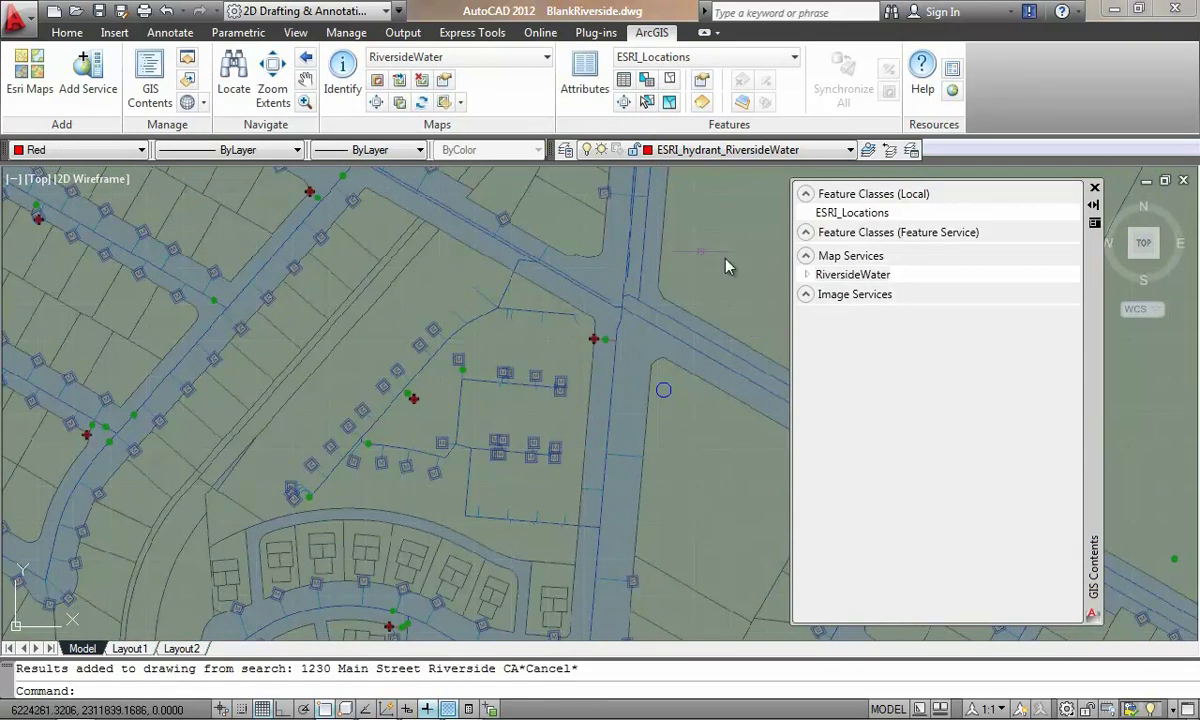
# Step: Add the World Imagery Esri basemap under the water network drawing
pyautogui.click(30, 75)
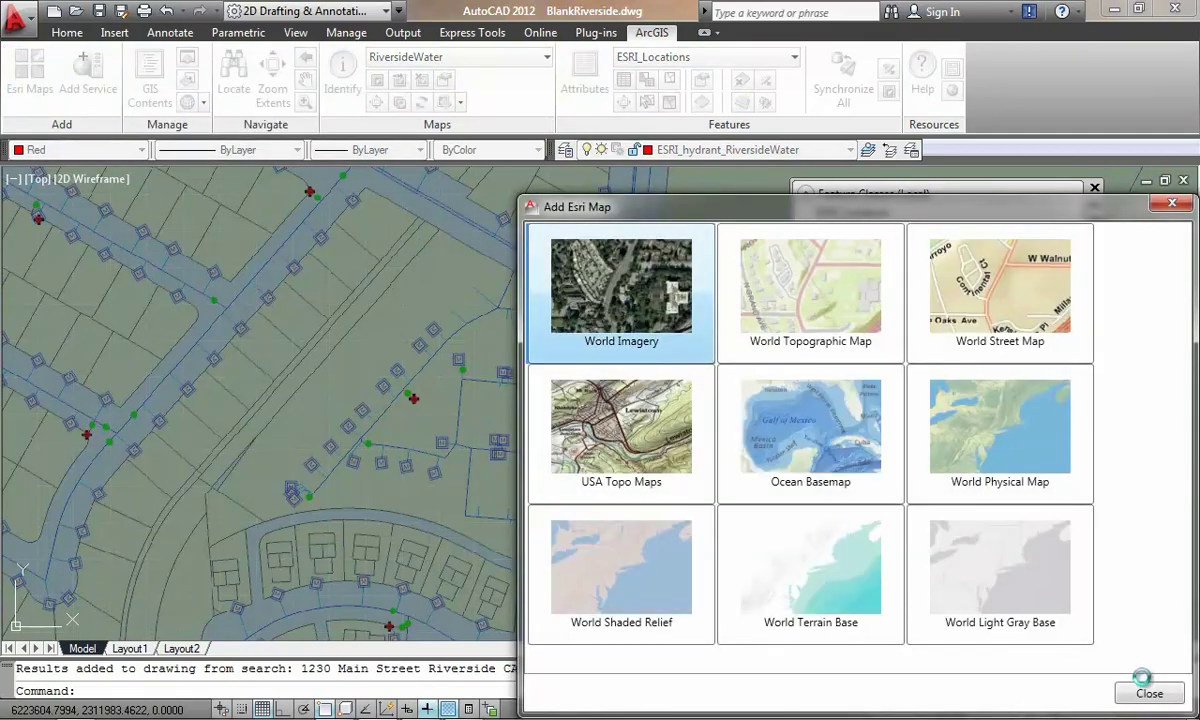
pyautogui.click(1148, 692)
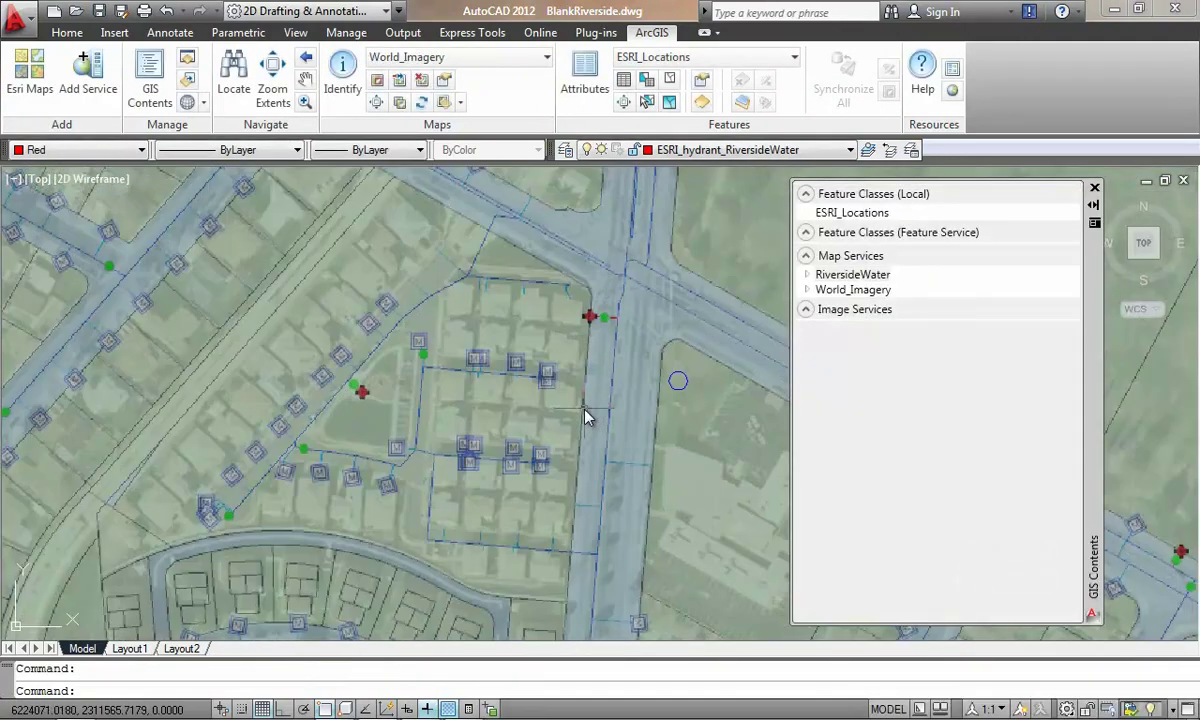
pyautogui.moveTo(586, 418); pyautogui.dragTo(567, 376, button='middle')
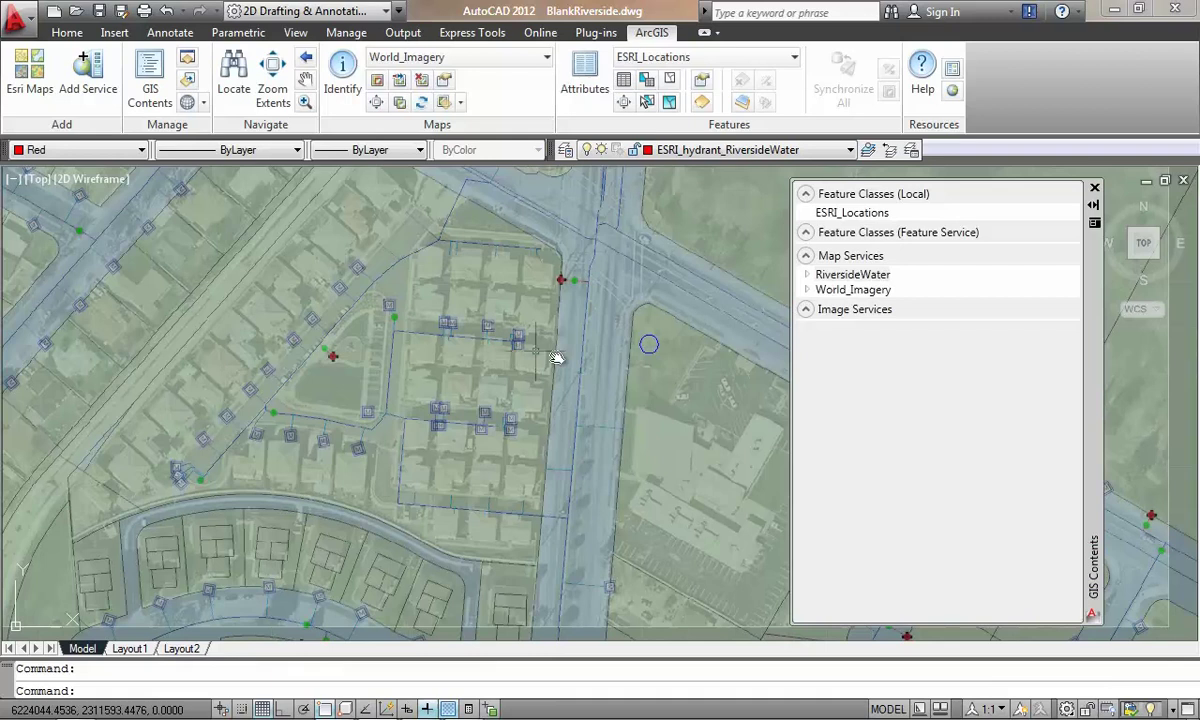
# Step: On the TRUTH server, pick the RiversideWater Feature Server with Query,Editing capabilities
pyautogui.click(104, 82)
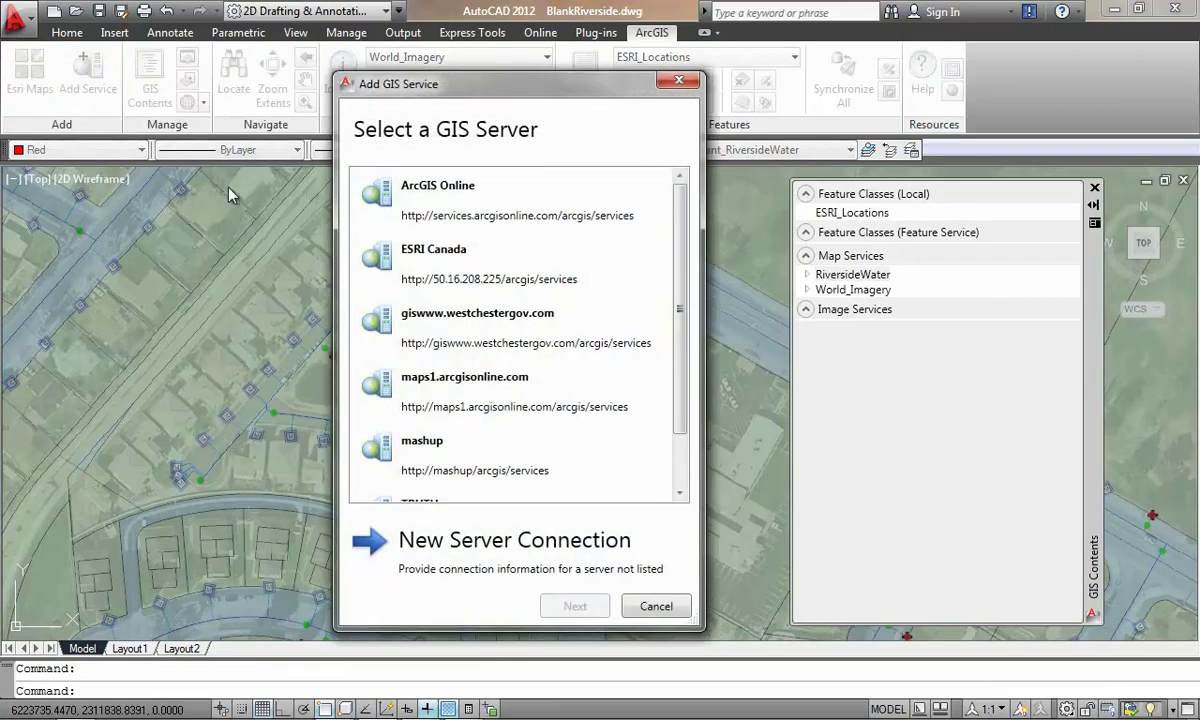
pyautogui.scroll(-1, 688, 318)
pyautogui.click(525, 450)
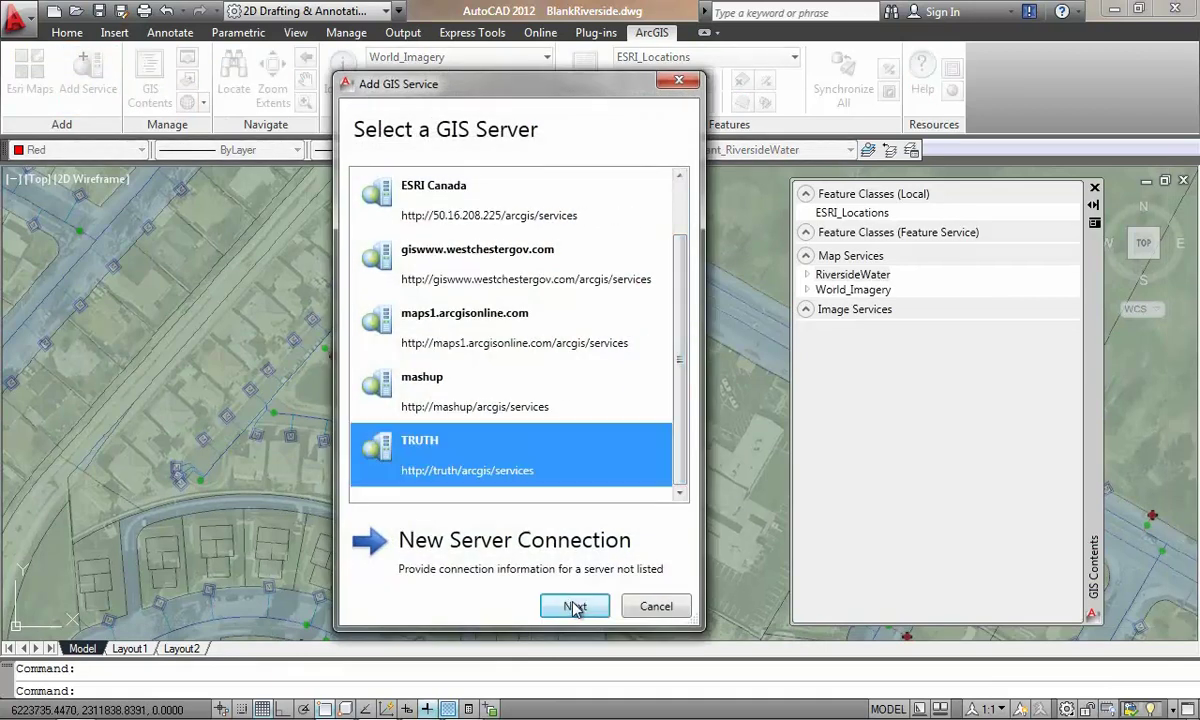
pyautogui.click(574, 605)
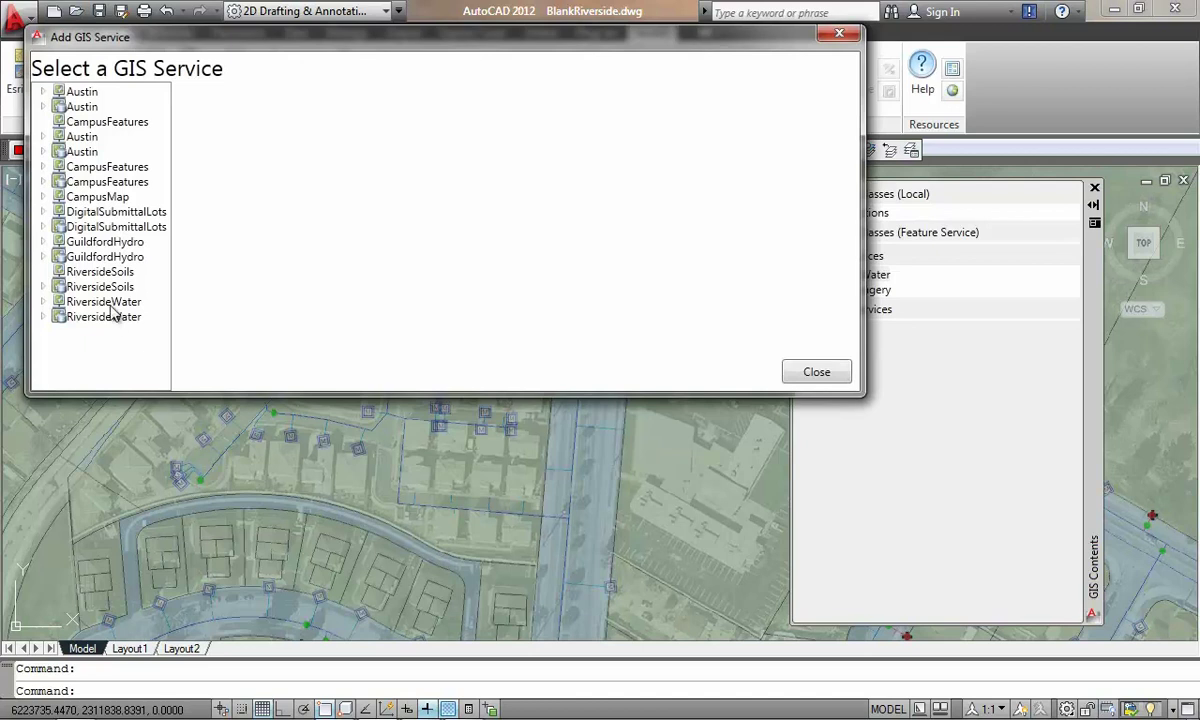
pyautogui.click(104, 301)
pyautogui.click(407, 336)
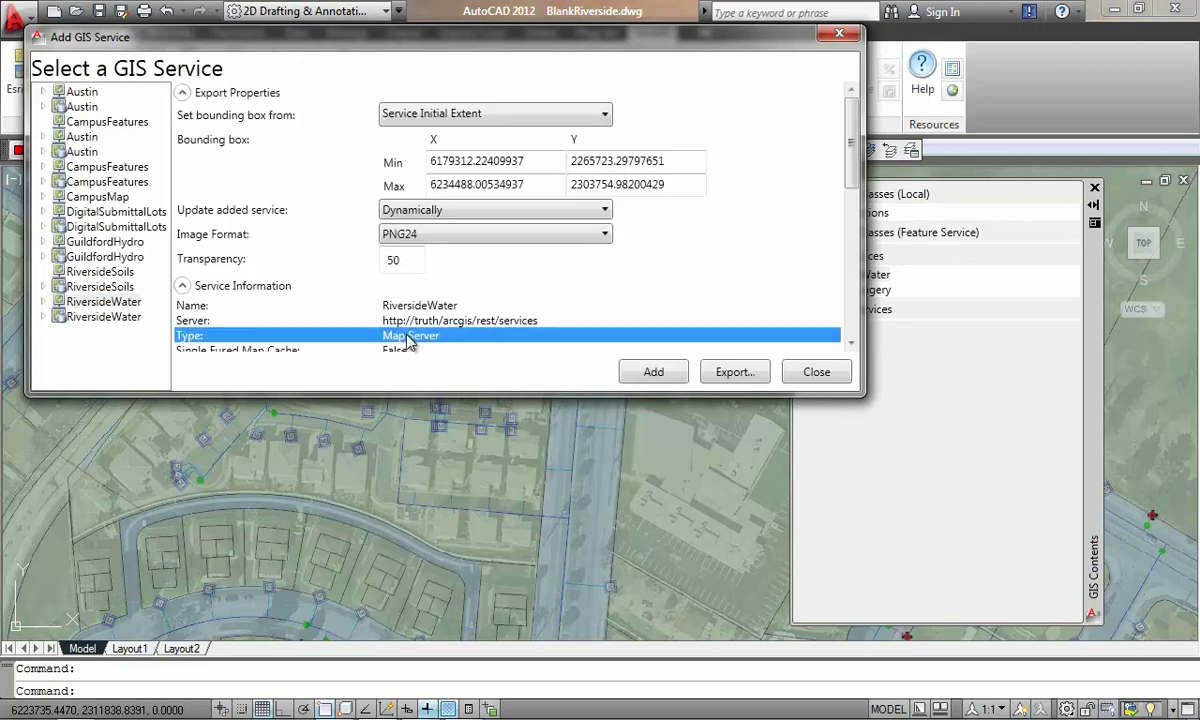
pyautogui.click(118, 318)
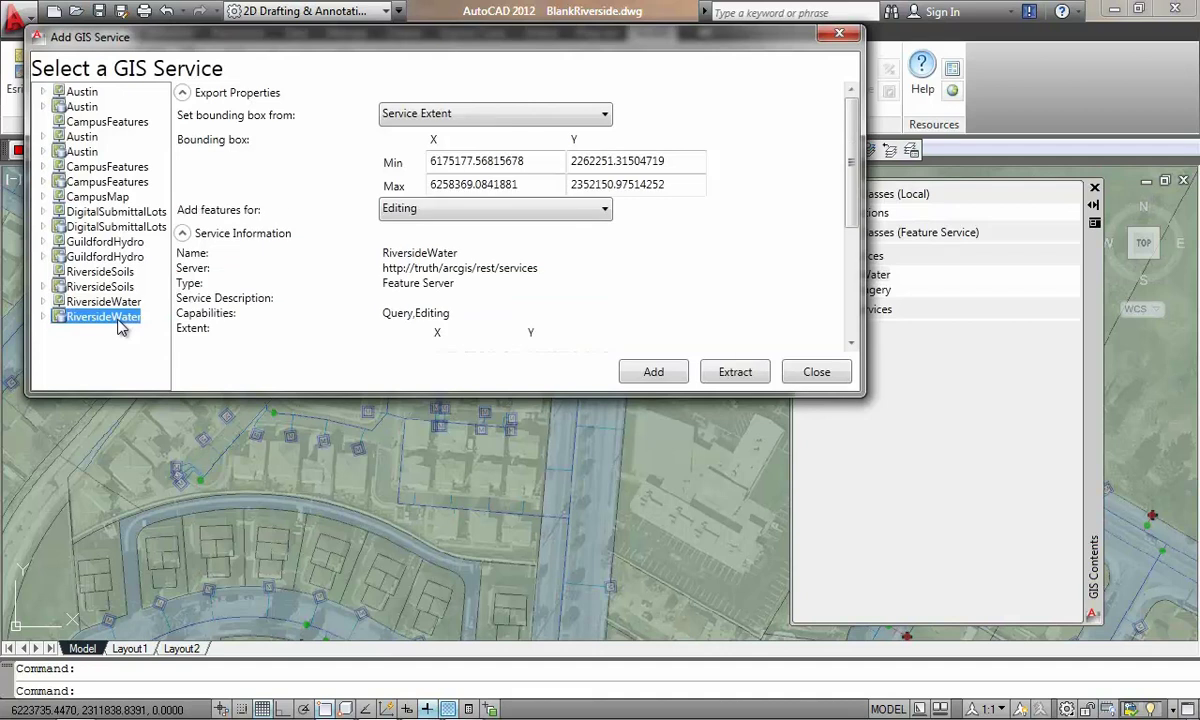
pyautogui.click(391, 285)
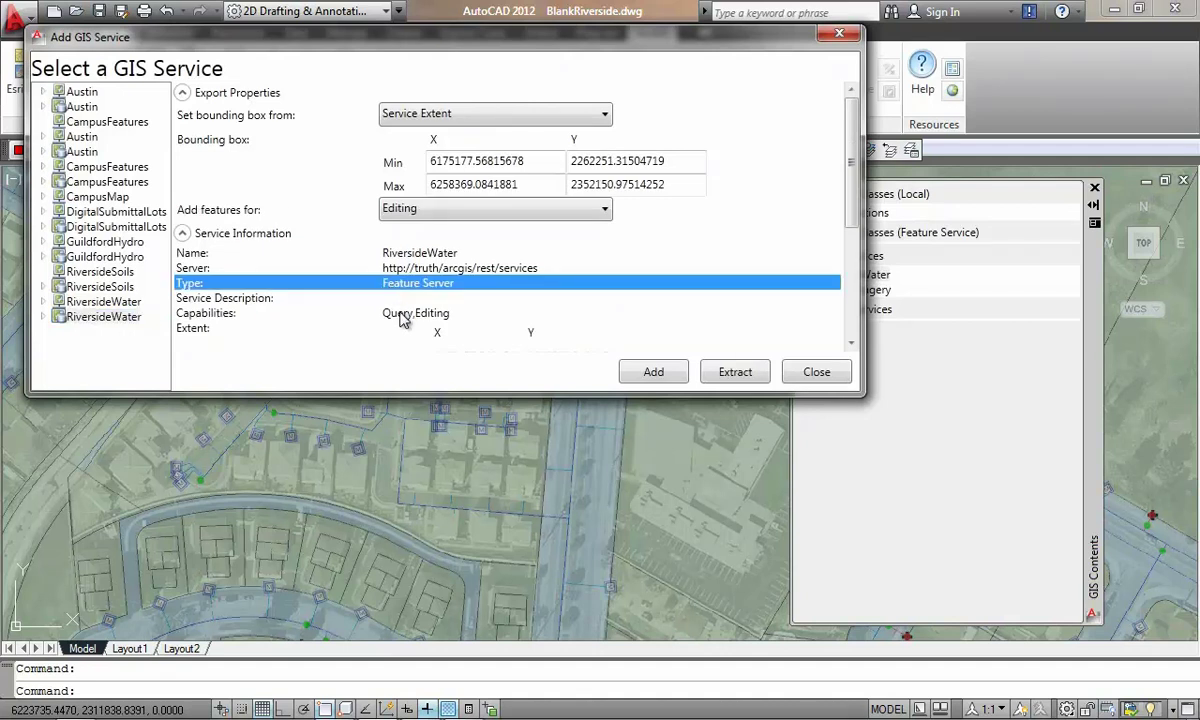
pyautogui.click(400, 317)
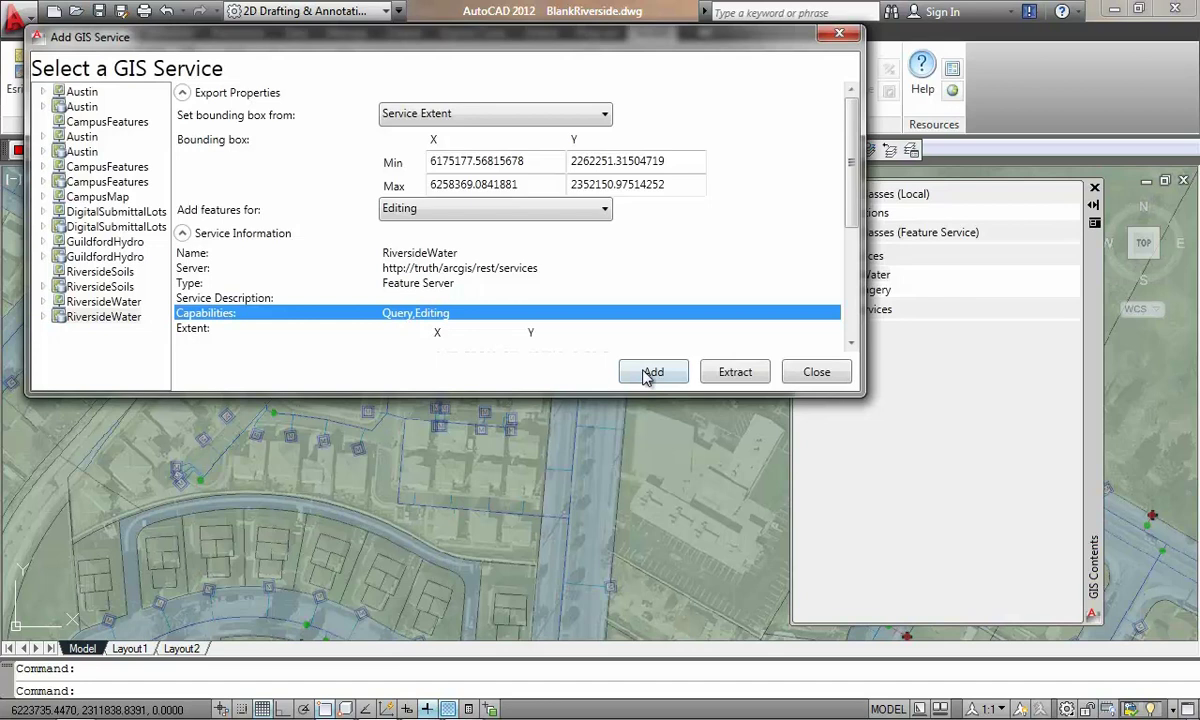
# Step: Limit the bounding box to Current View and add the RiversideWater feature service
pyautogui.click(605, 120)
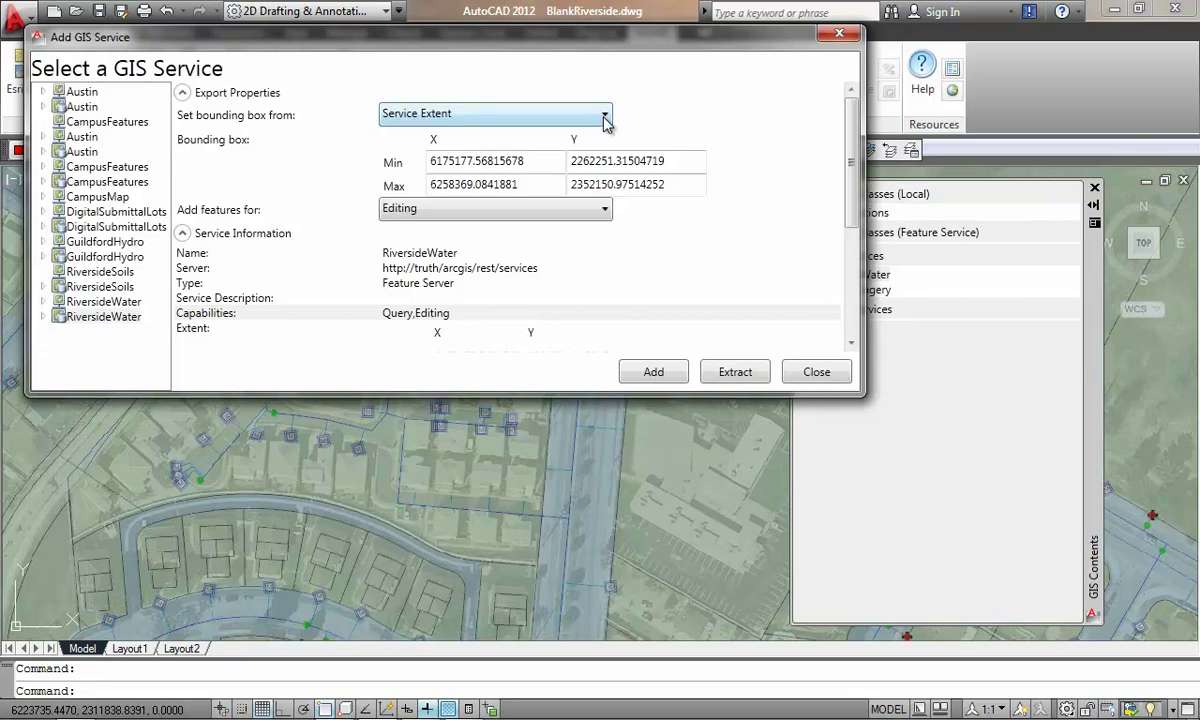
pyautogui.click(605, 120)
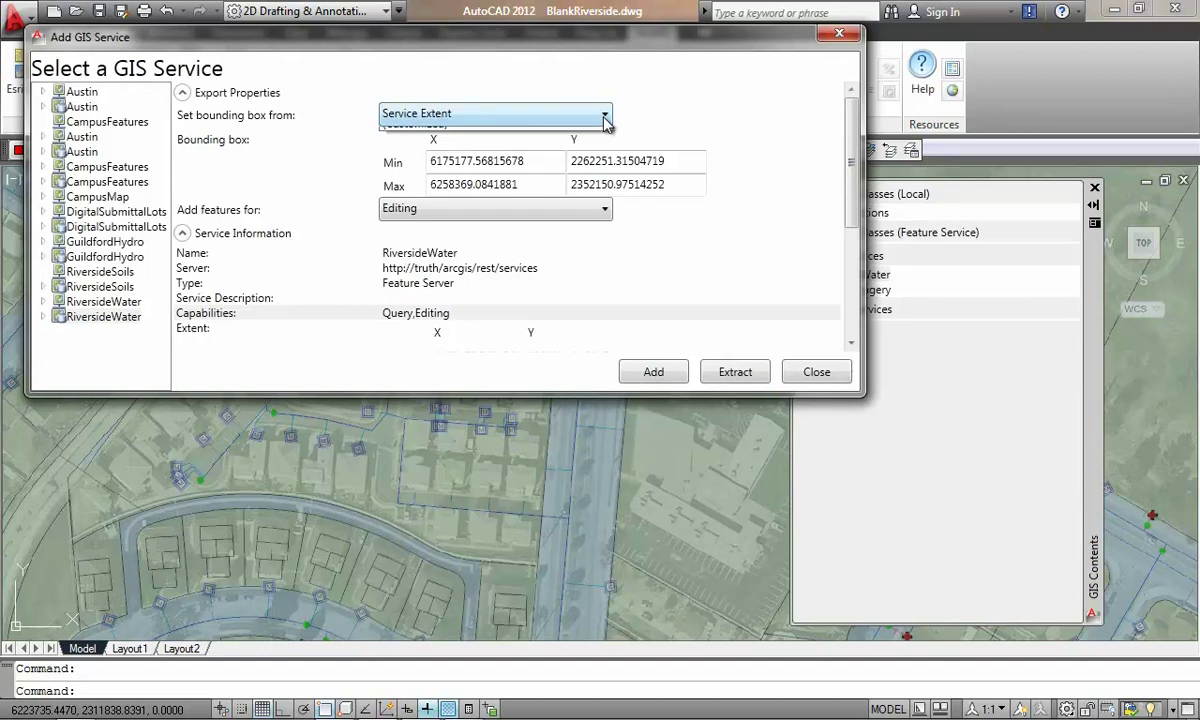
pyautogui.click(578, 172)
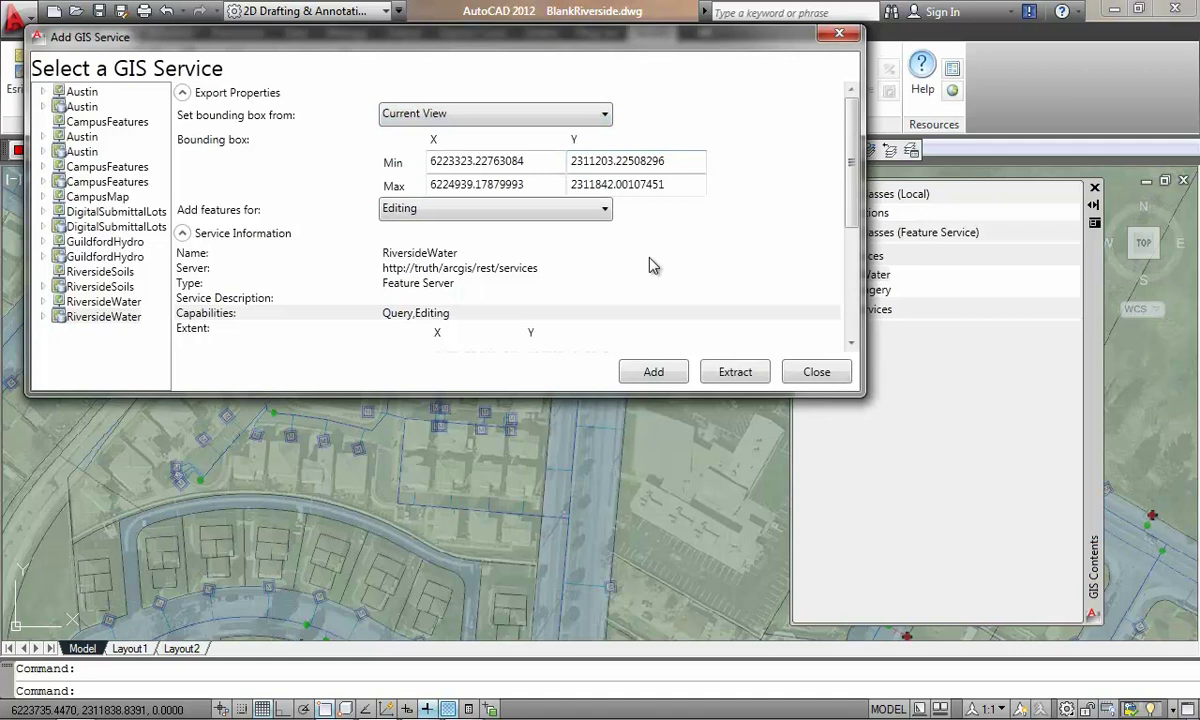
pyautogui.click(652, 372)
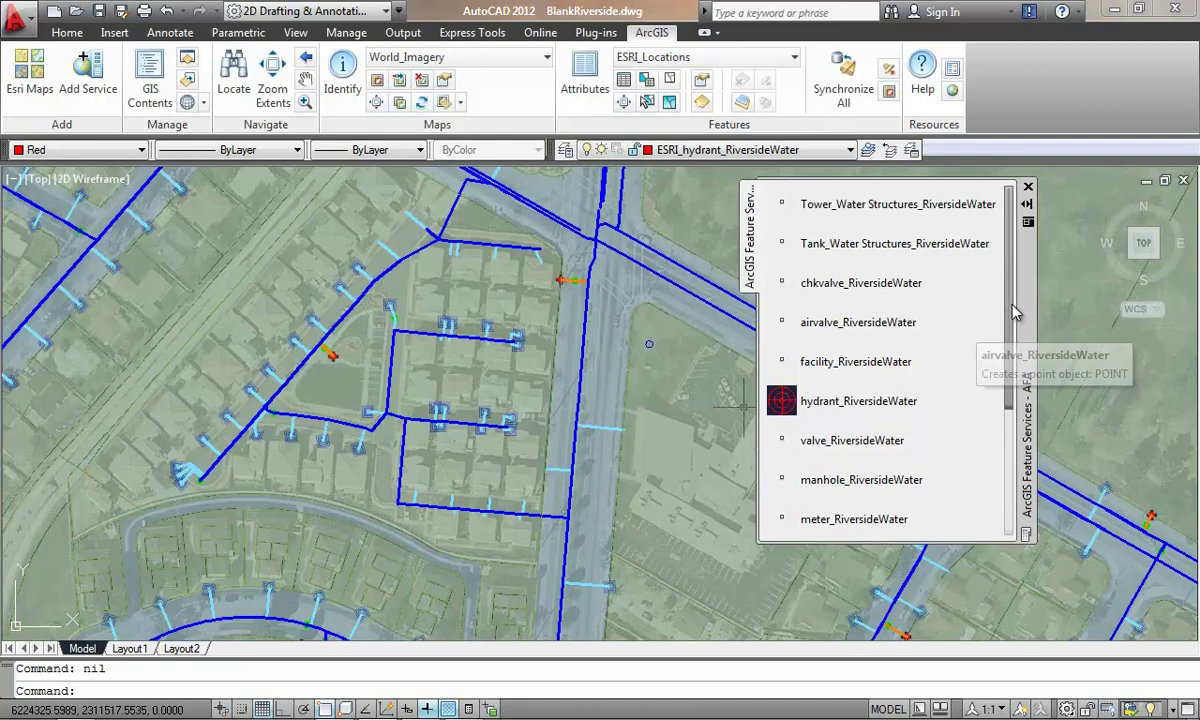
# Step: Scroll the ArcGIS Feature Services palette down to the Laterals and service templates
pyautogui.scroll(-2, 1008, 340)
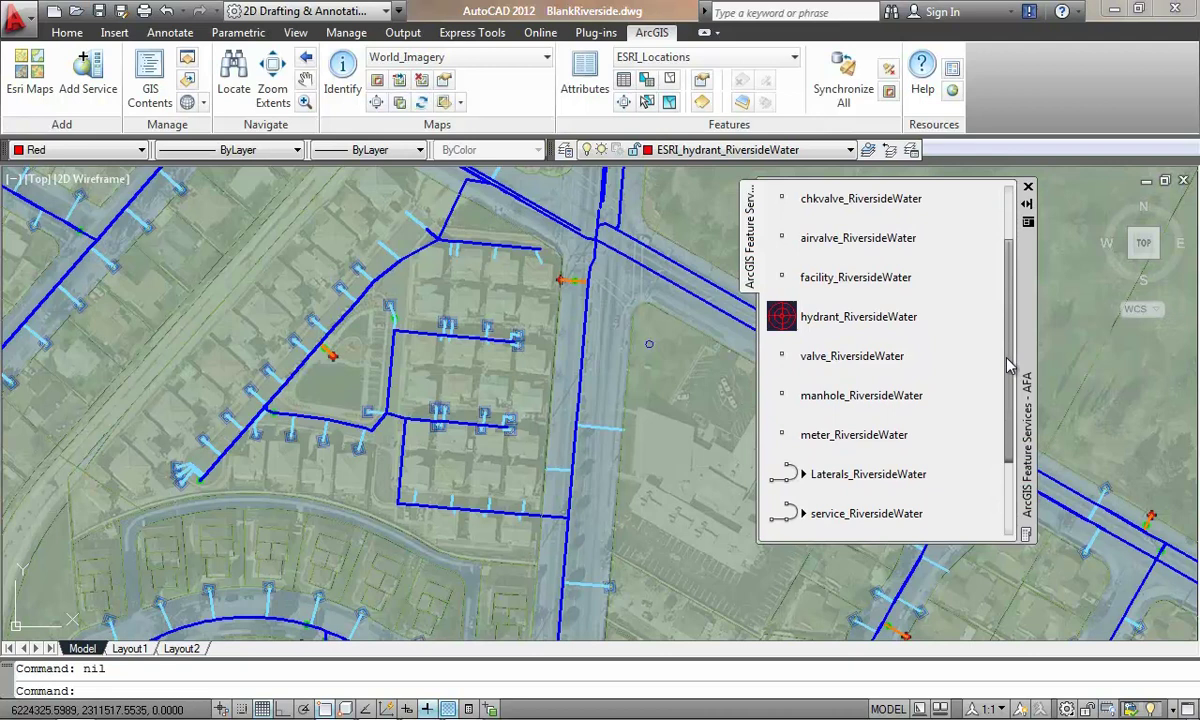
# Step: Place a new meter point on the south block and select it
pyautogui.click(830, 436)
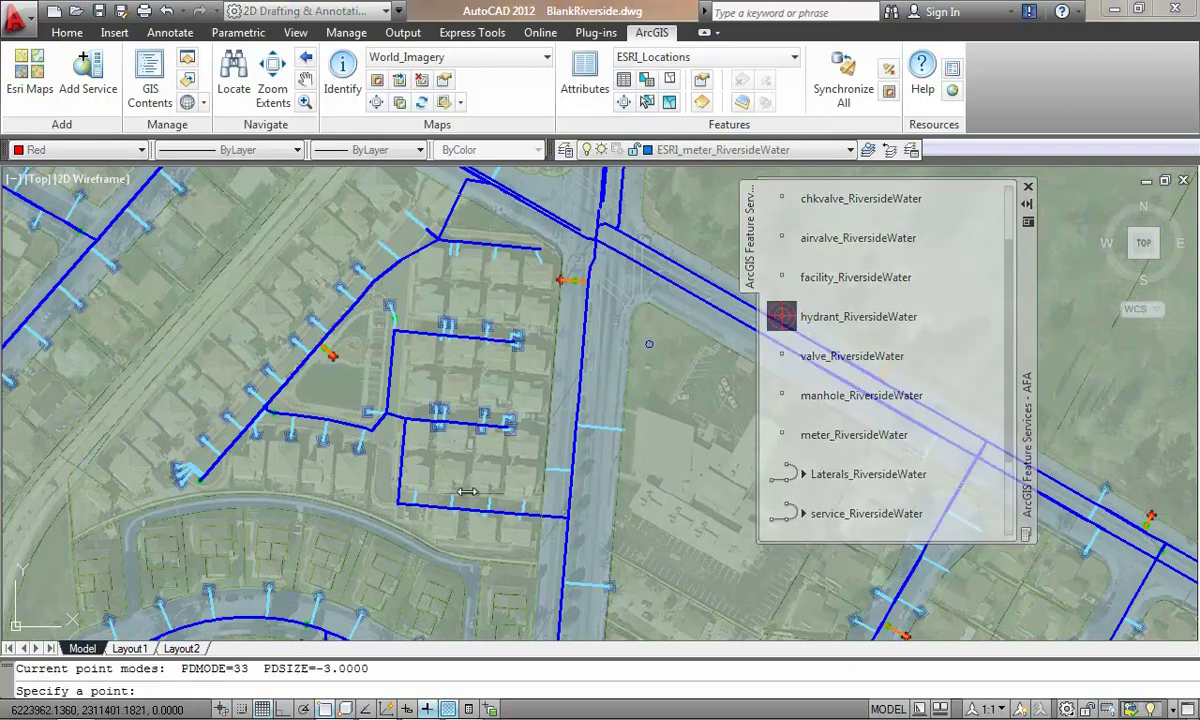
pyautogui.click(415, 493)
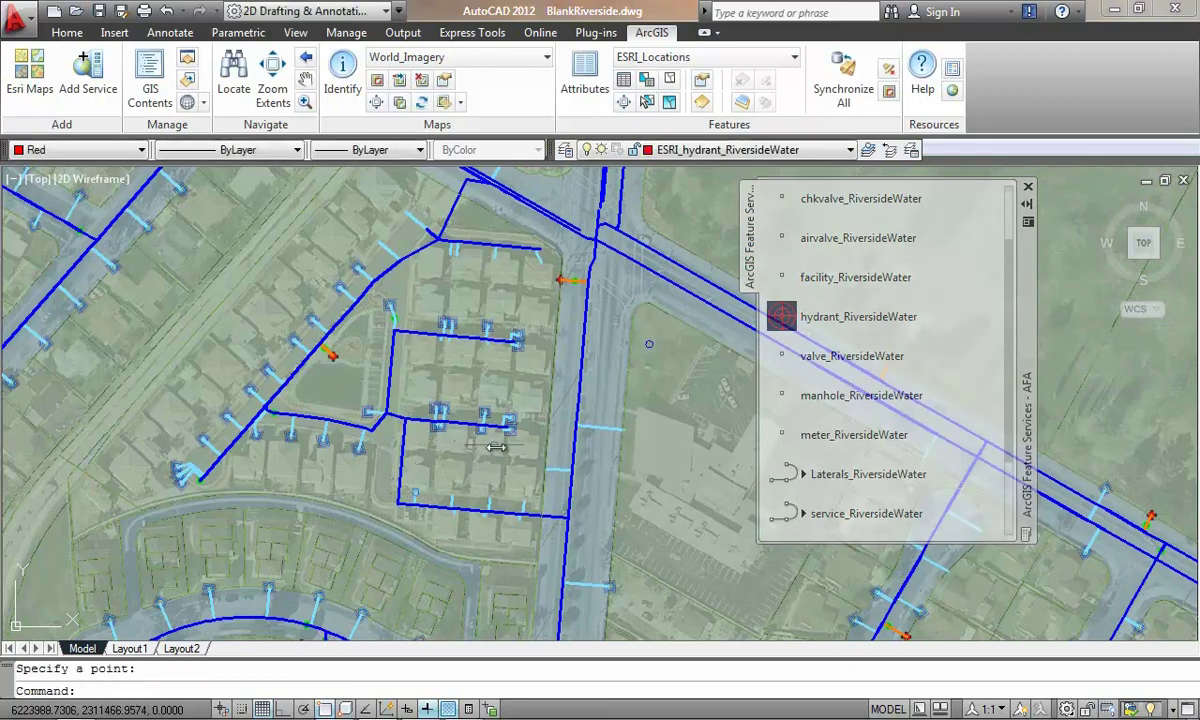
pyautogui.scroll(2, 440, 495)
pyautogui.scroll(2, 440, 496)
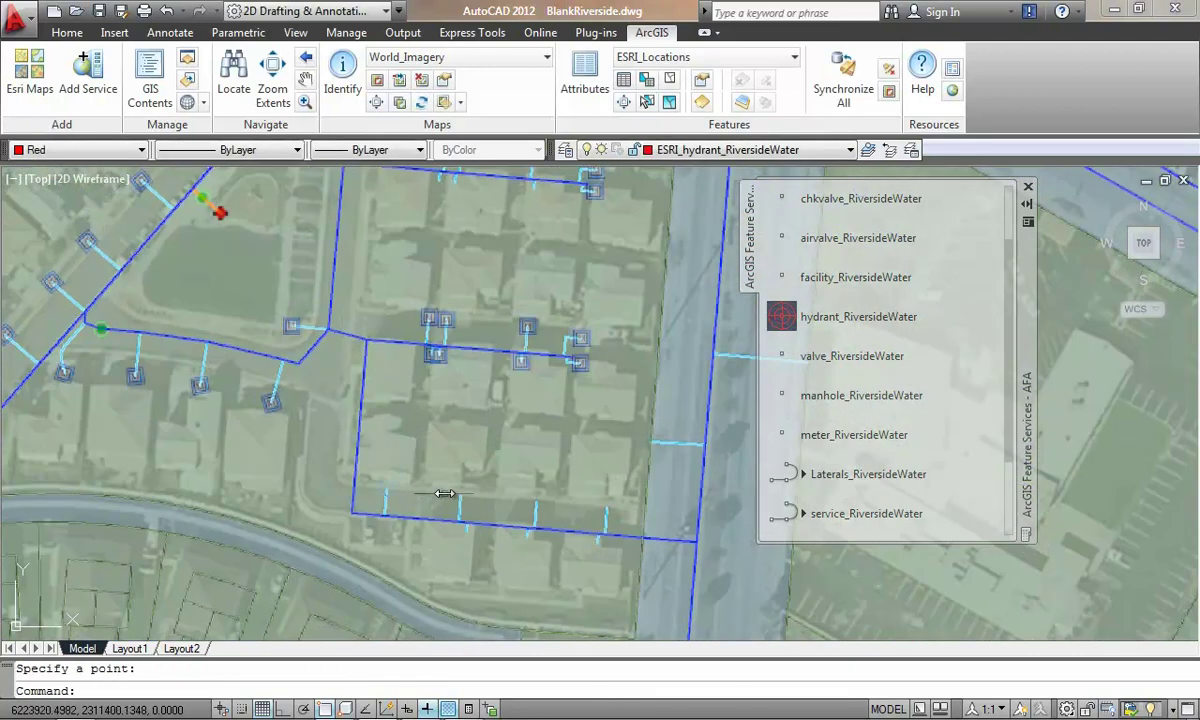
pyautogui.click(388, 490)
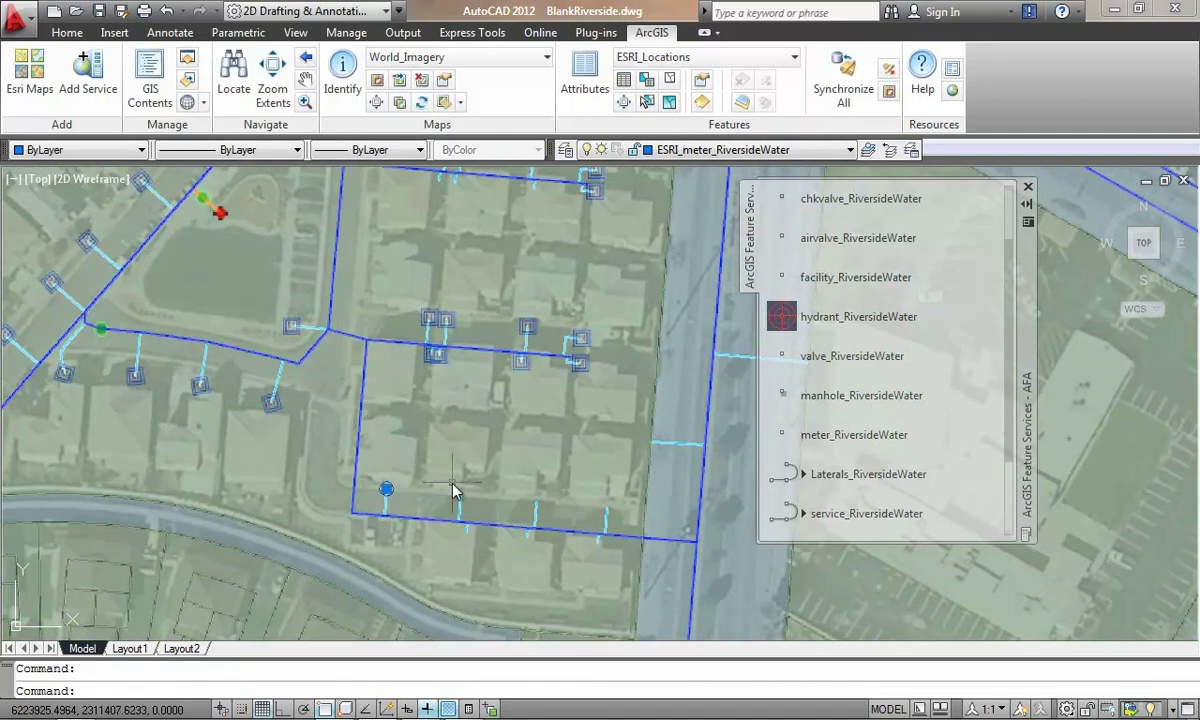
# Step: COPY the meter to five more spots along the block's south side and street
pyautogui.write('copy')
pyautogui.press('Return')
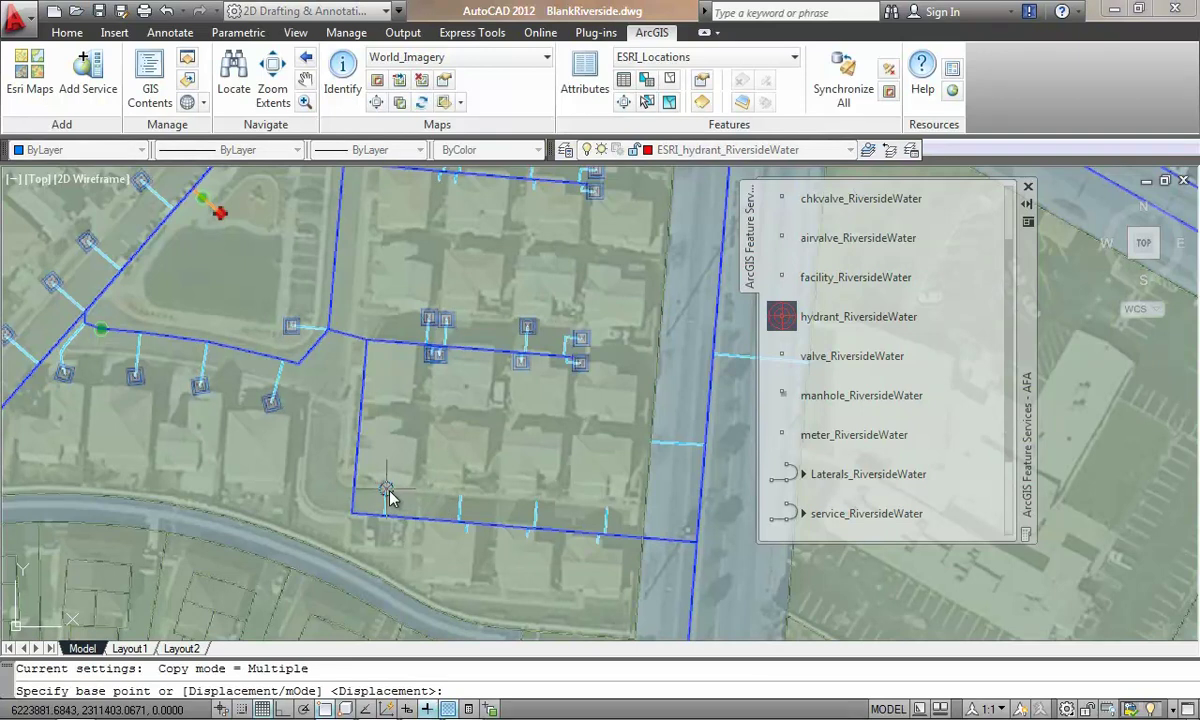
pyautogui.click(386, 490)
pyautogui.click(460, 496)
pyautogui.click(536, 503)
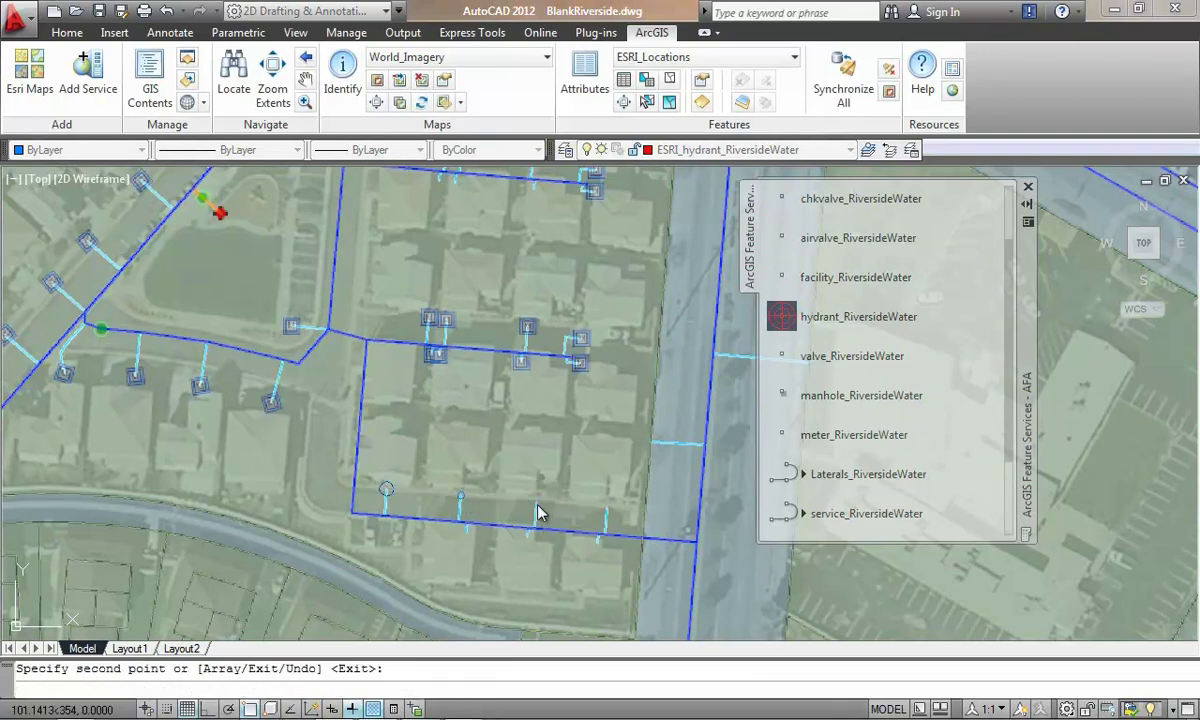
pyautogui.click(466, 531)
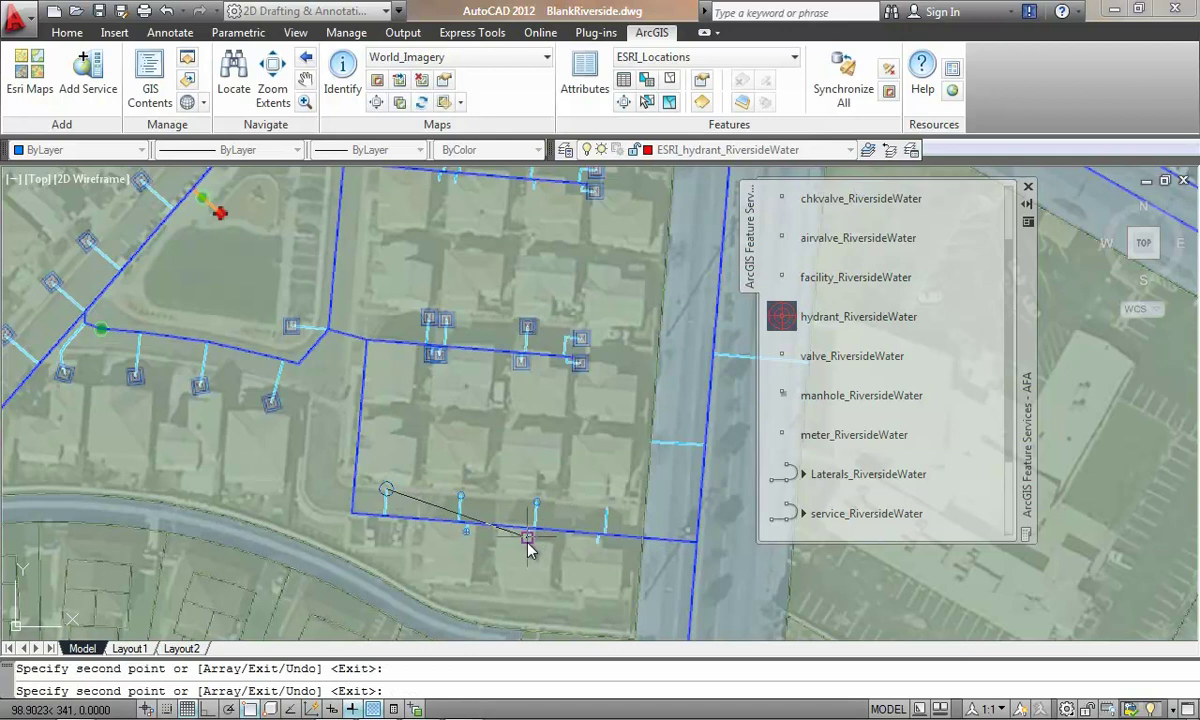
pyautogui.click(527, 536)
pyautogui.click(598, 543)
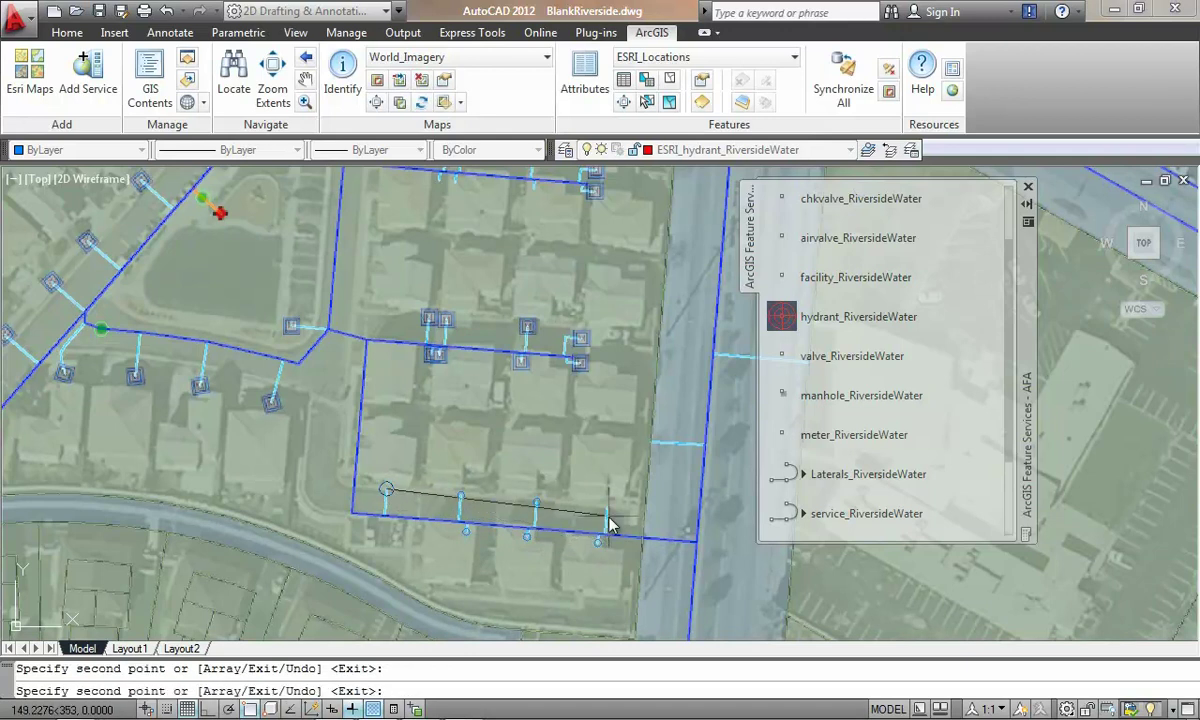
pyautogui.press('Return')
pyautogui.press('Escape')
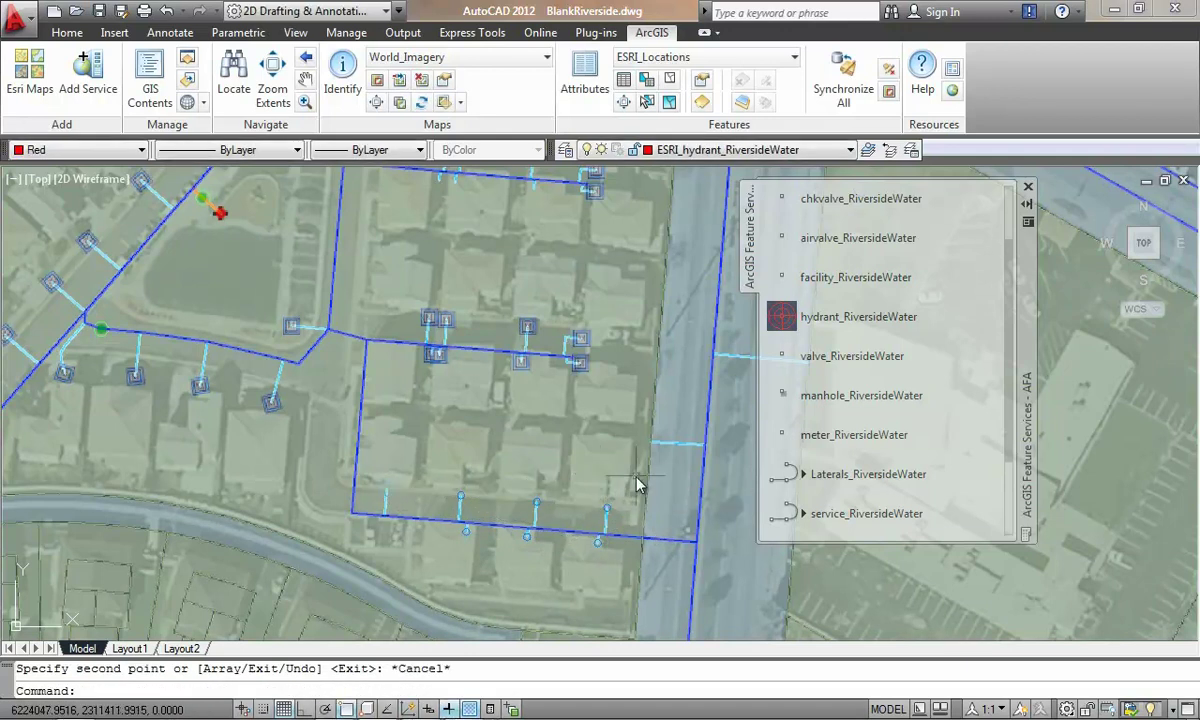
# Step: Delete the short service line by the road
pyautogui.click(678, 444)
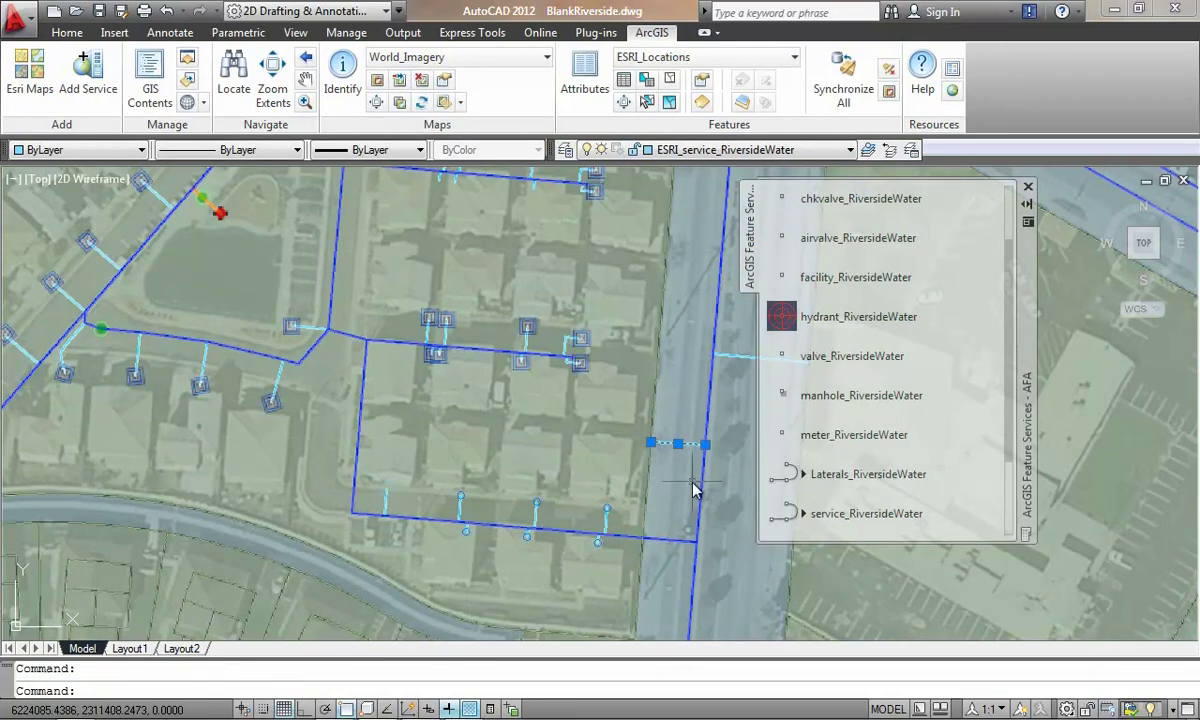
pyautogui.press('Delete')
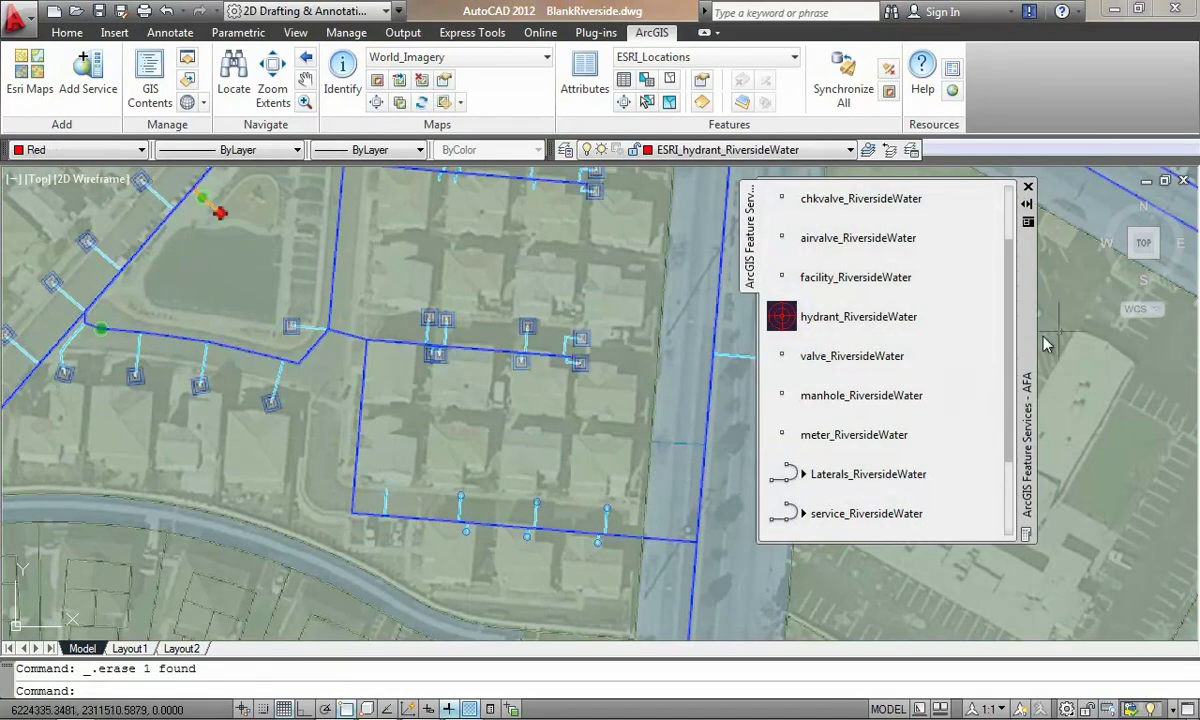
pyautogui.moveTo(1025, 330); pyautogui.dragTo(1118, 333)
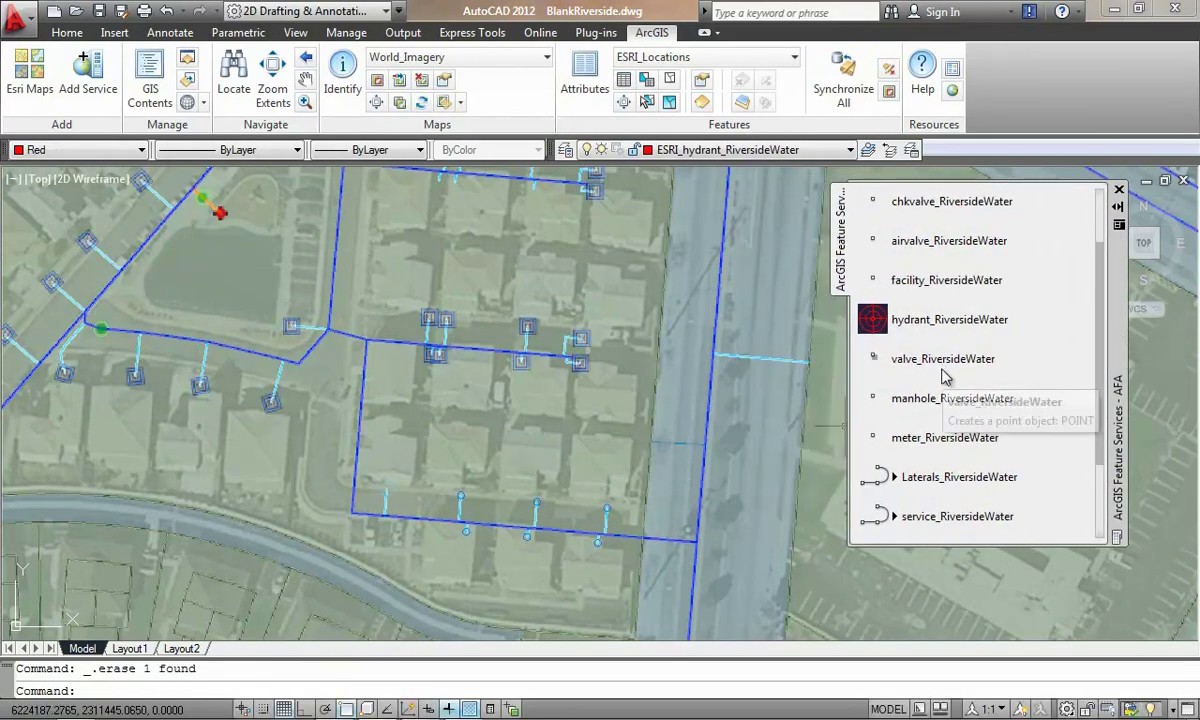
# Step: Draw a new short lateral downward from the western water main using Add Selected
pyautogui.click(213, 213)
pyautogui.rightClick(213, 213)
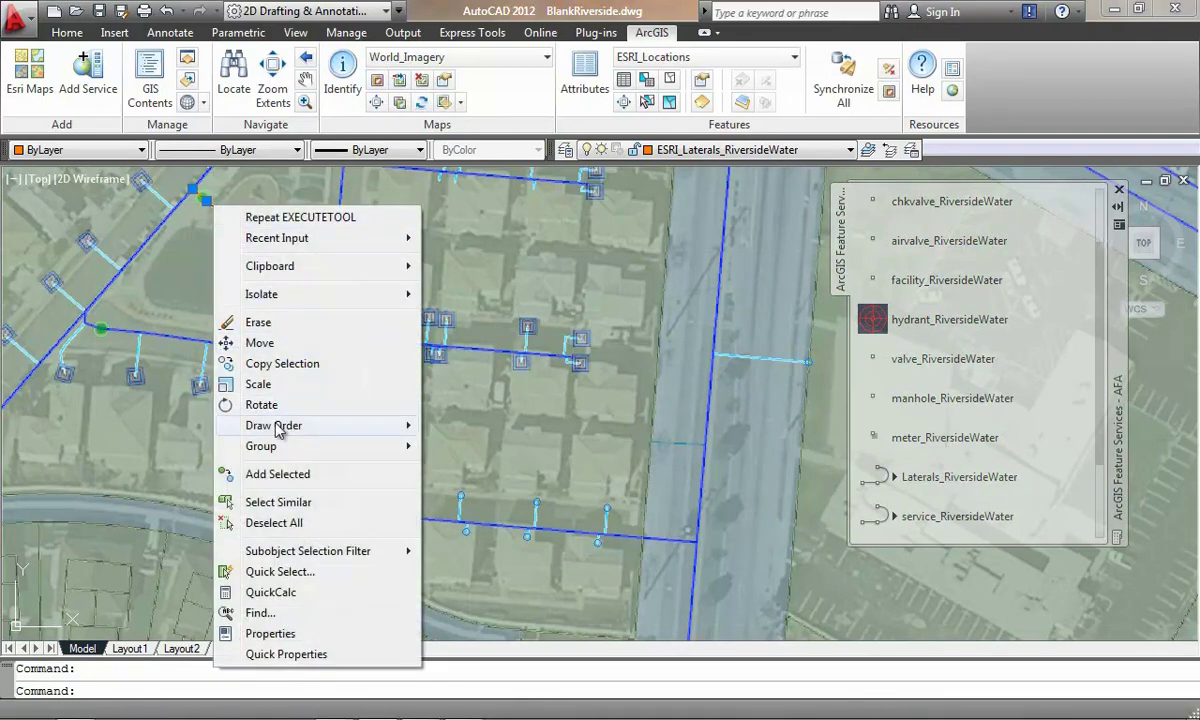
pyautogui.click(281, 476)
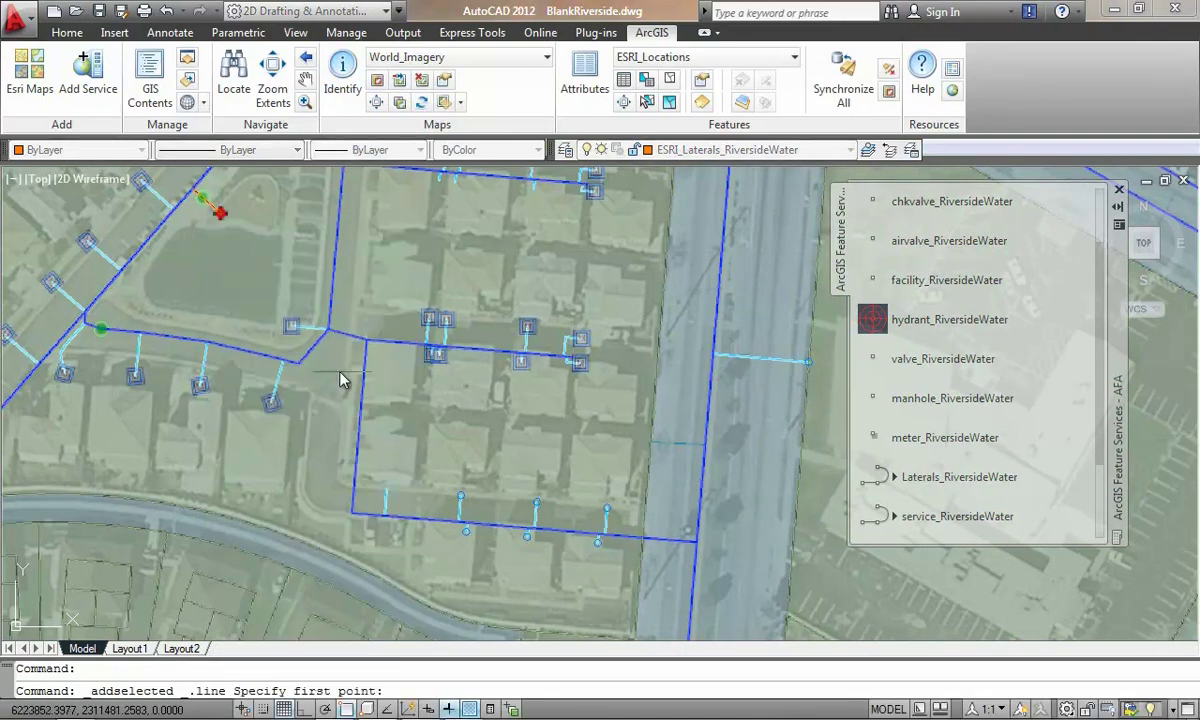
pyautogui.click(299, 365)
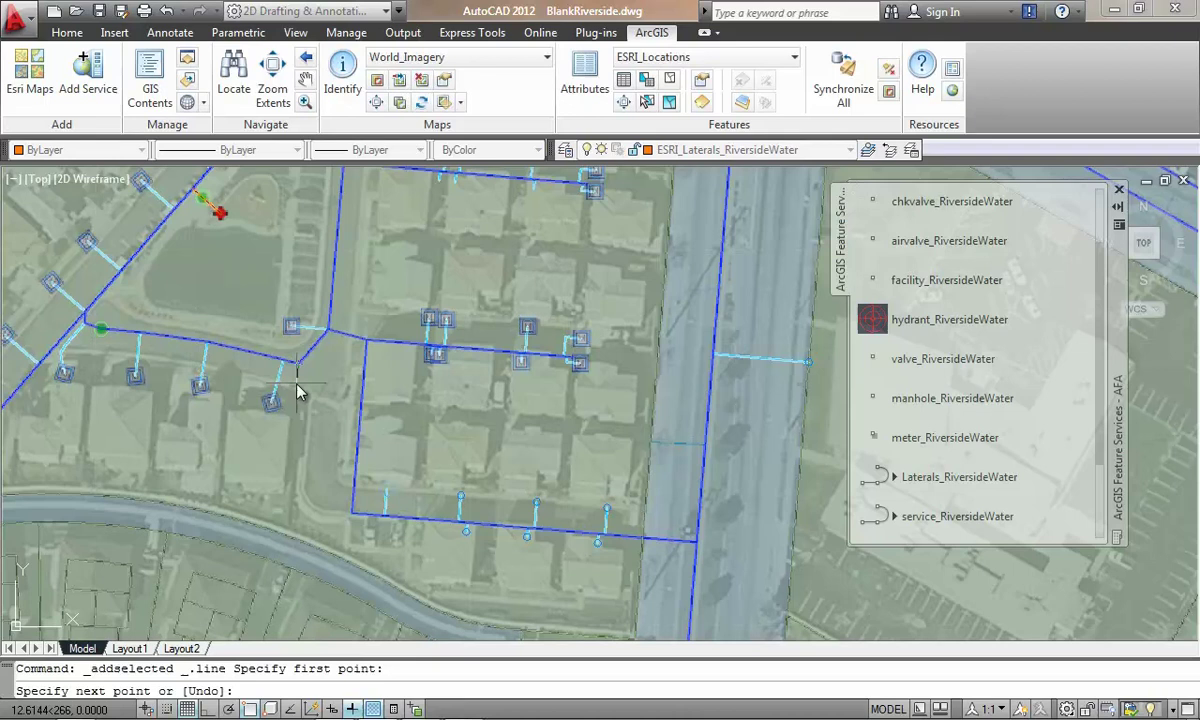
pyautogui.click(297, 392)
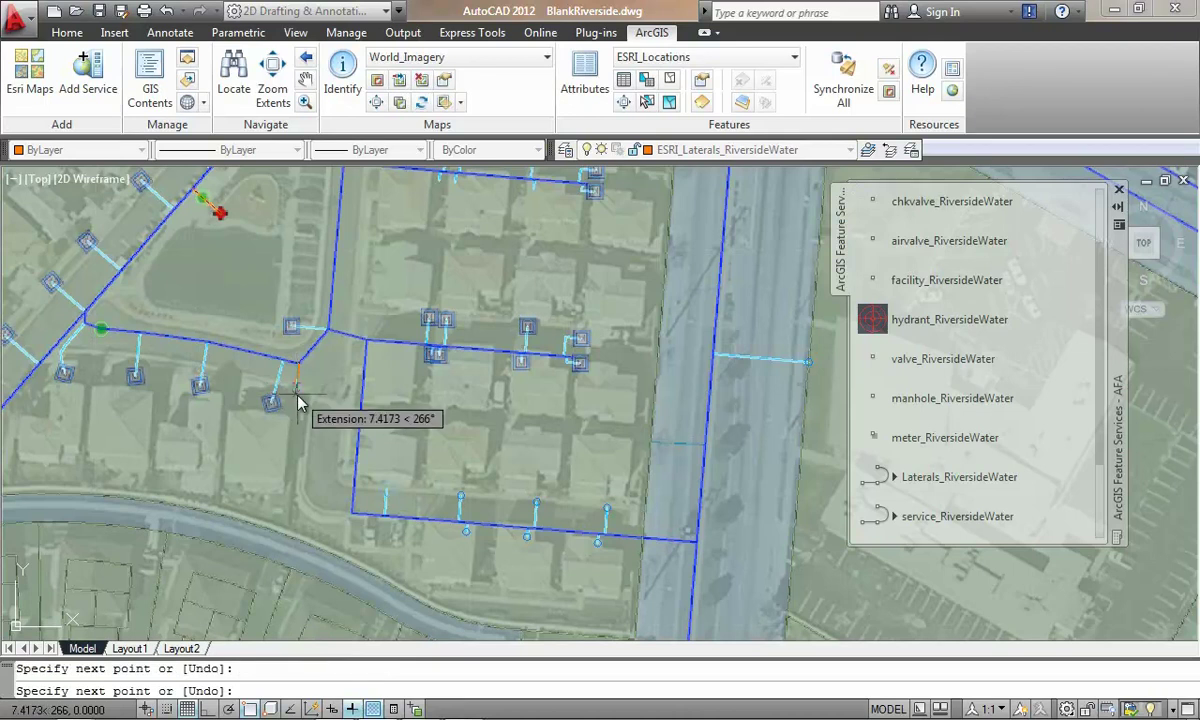
pyautogui.click(298, 399)
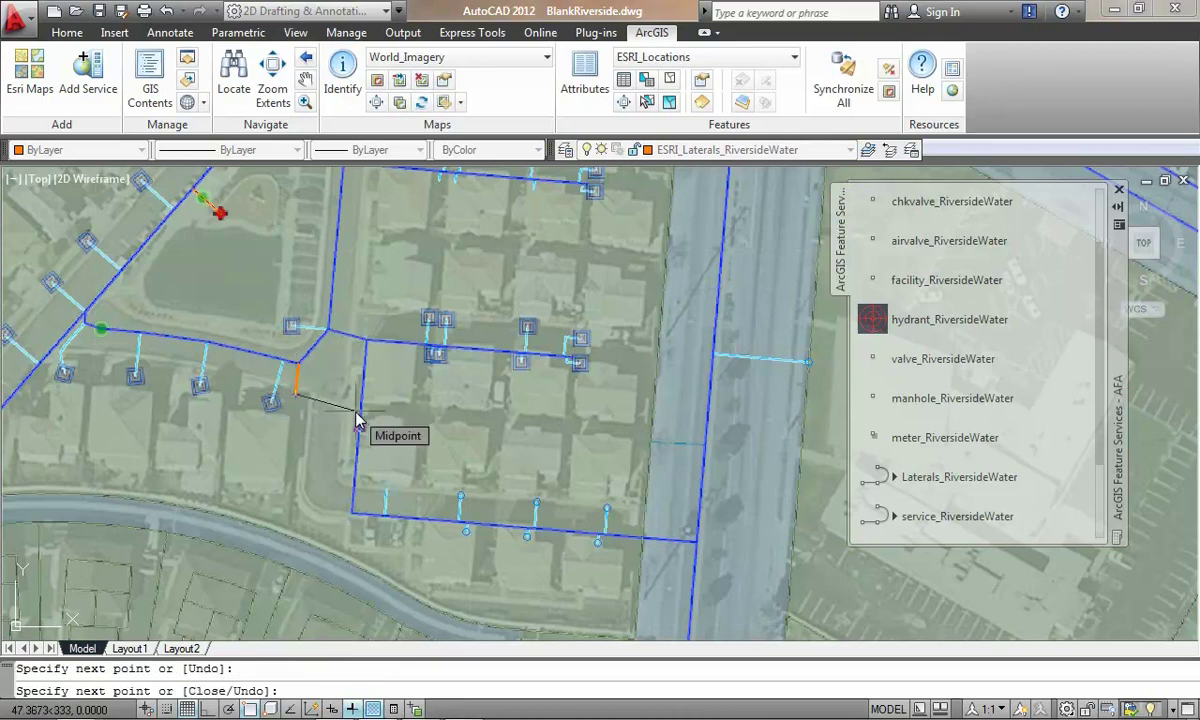
pyautogui.press('Return')
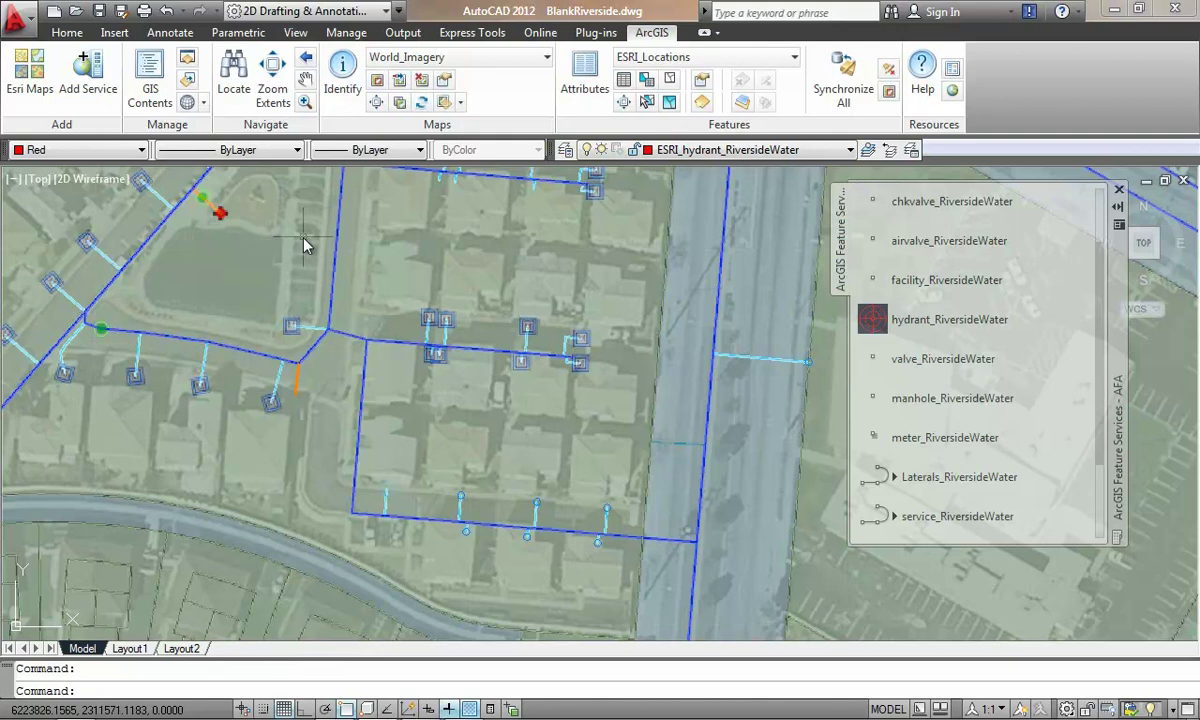
# Step: Place a hydrant_RiversideWater feature at the new lateral's end
pyautogui.click(873, 319)
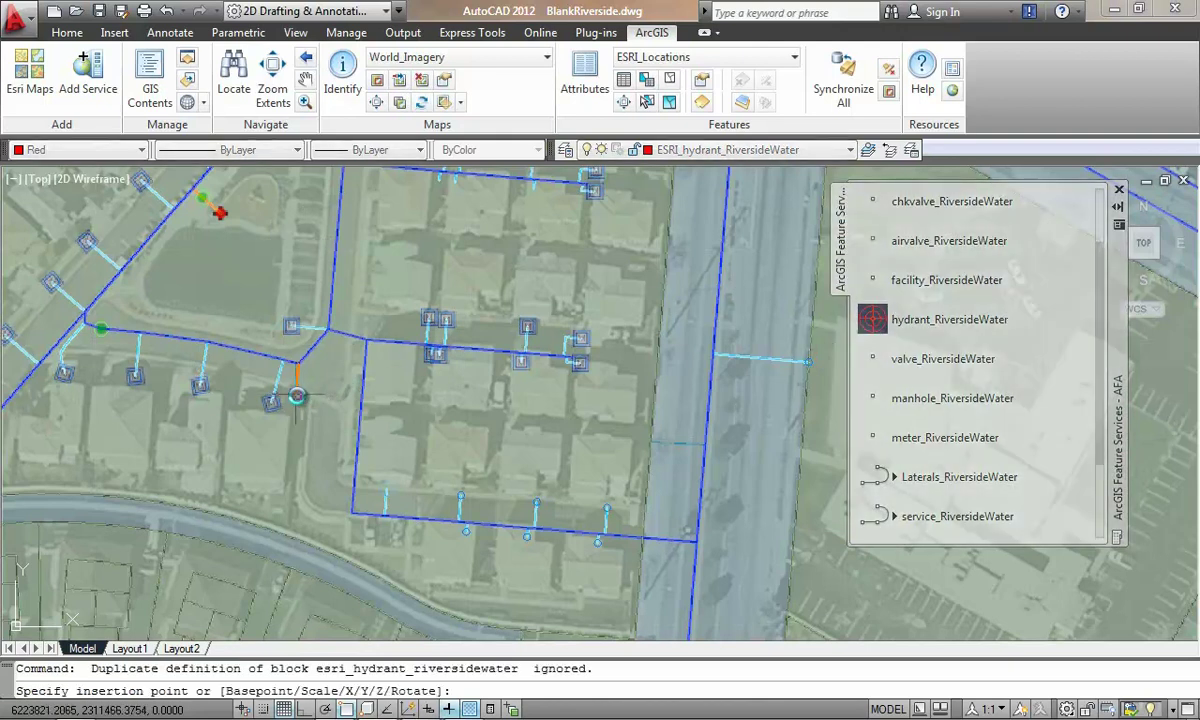
pyautogui.click(297, 395)
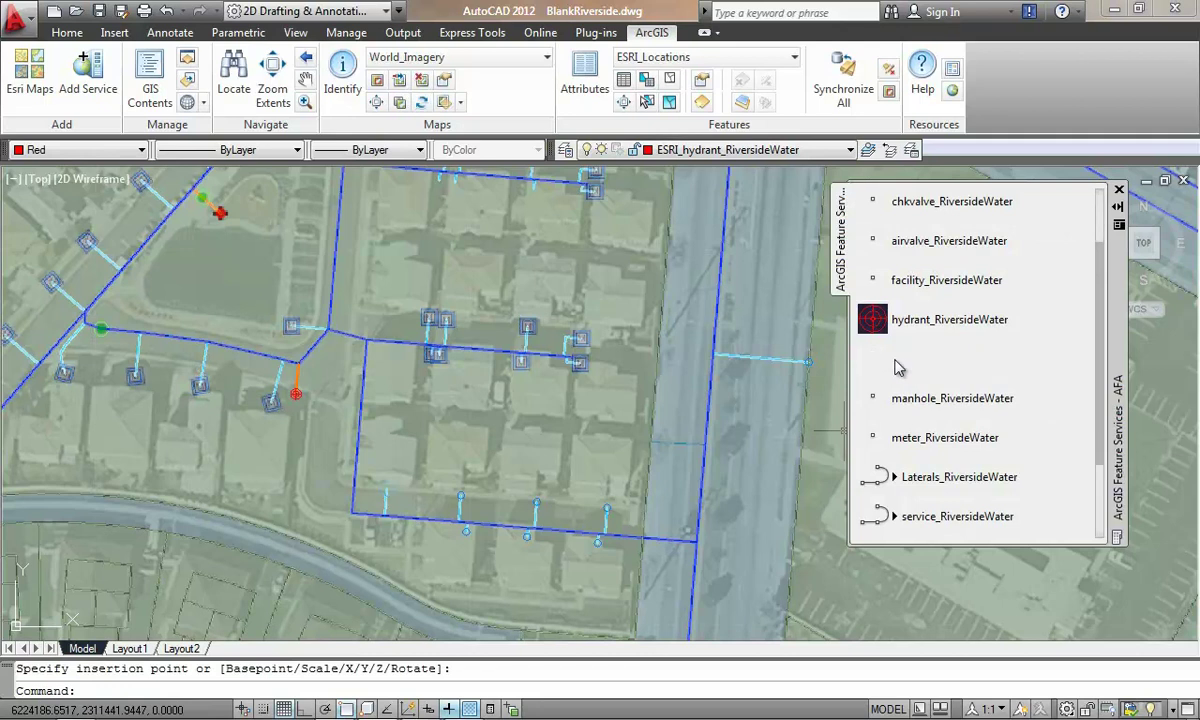
pyautogui.click(897, 366)
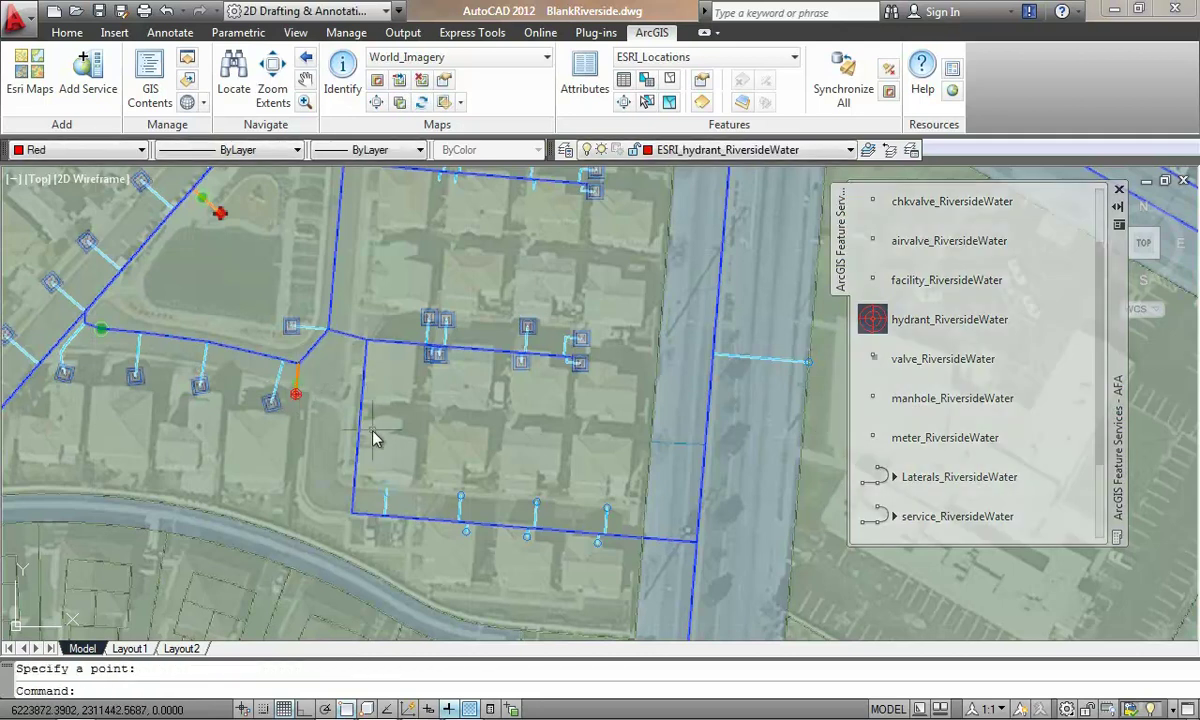
pyautogui.press('Escape')
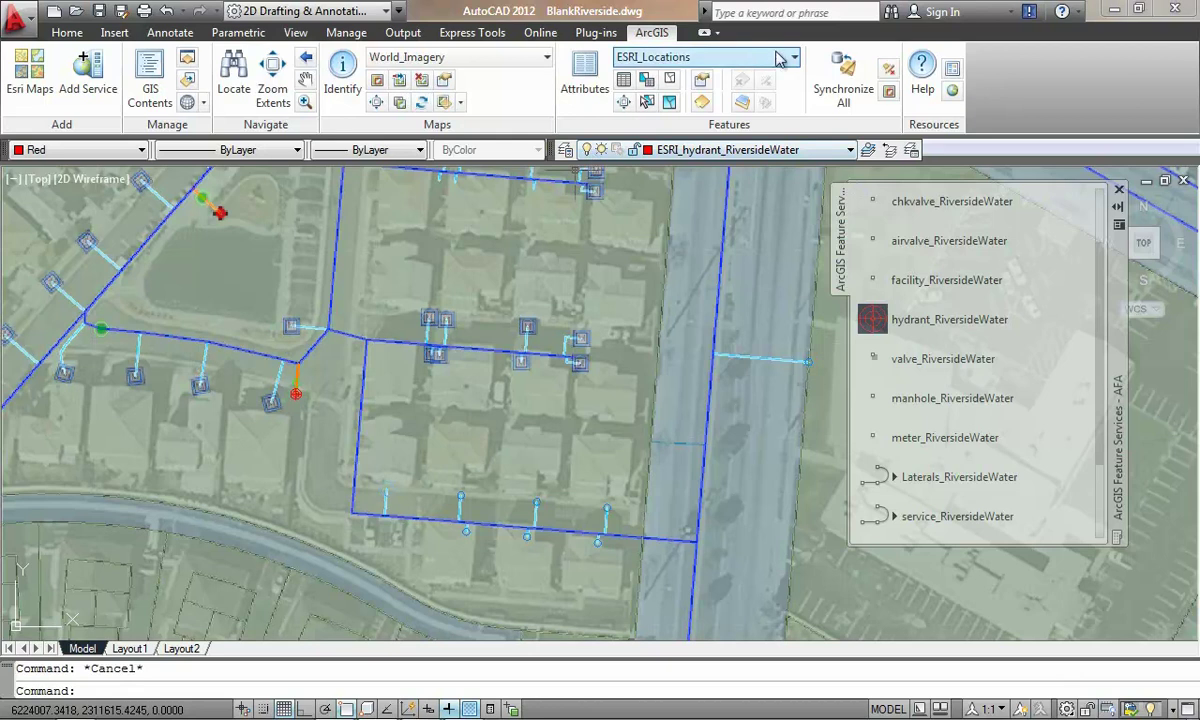
# Step: Select the eight new meter_RiversideWater points and fill their USE_ cells with METER
pyautogui.click(740, 58)
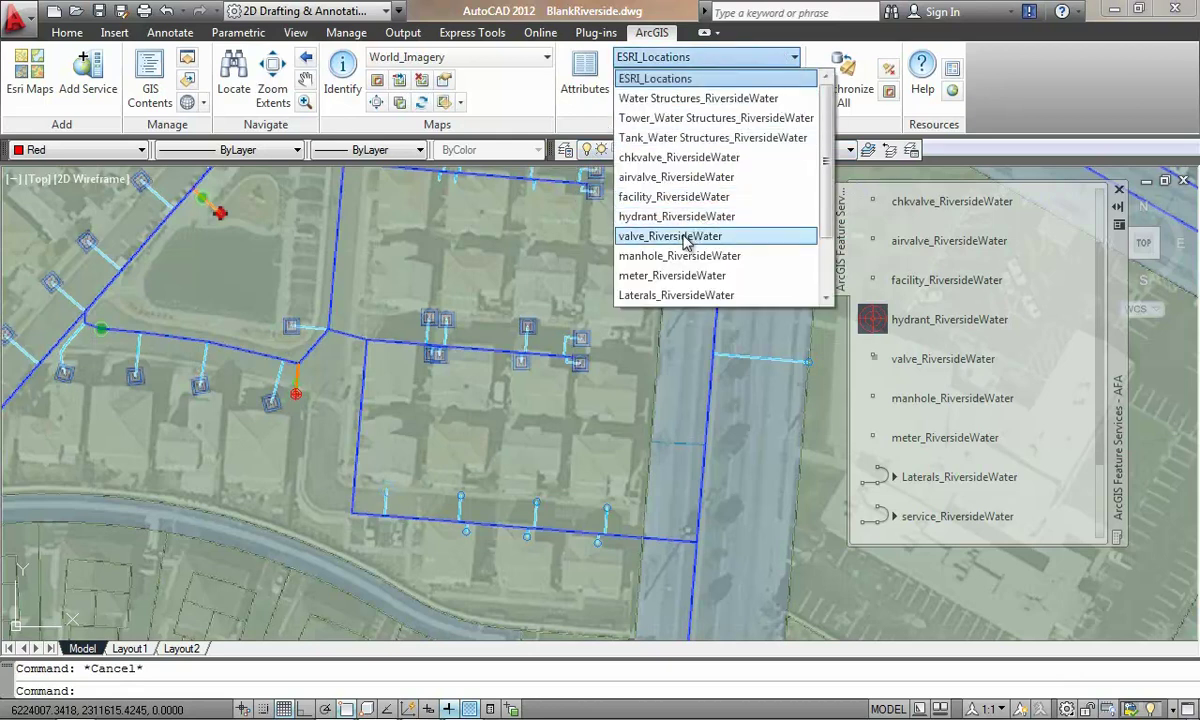
pyautogui.click(632, 274)
pyautogui.moveTo(640, 295); pyautogui.dragTo(555, 382)
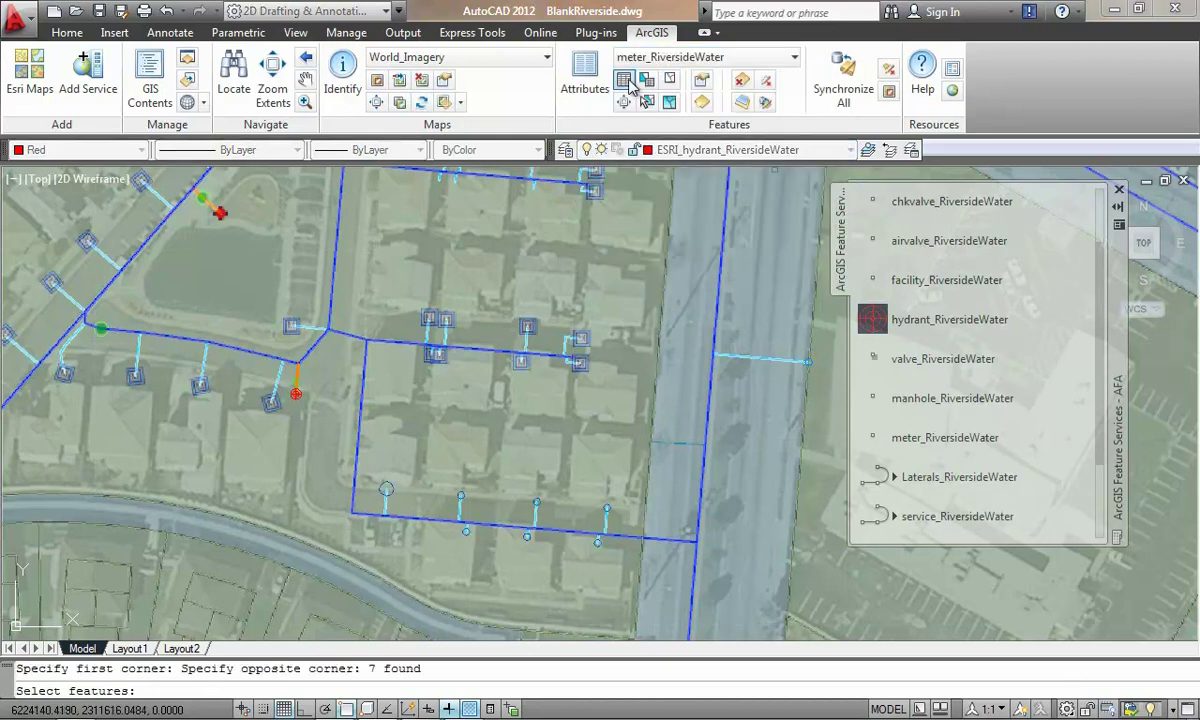
pyautogui.click(624, 80)
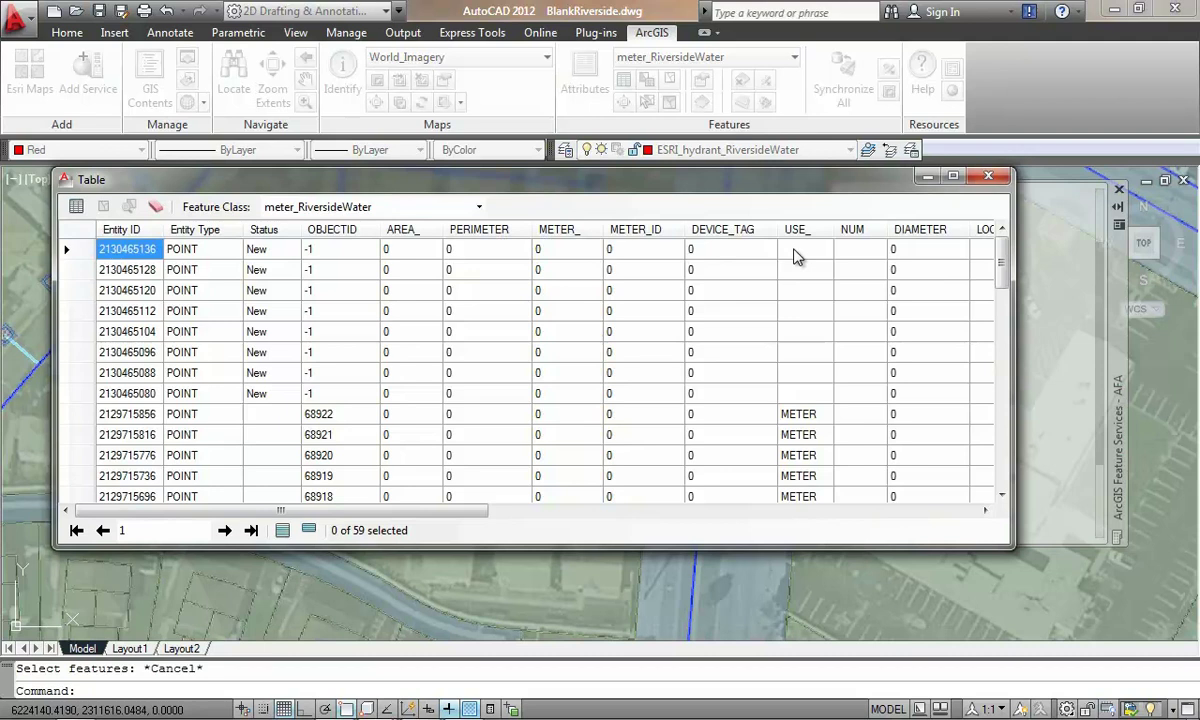
pyautogui.moveTo(795, 257); pyautogui.dragTo(806, 396)
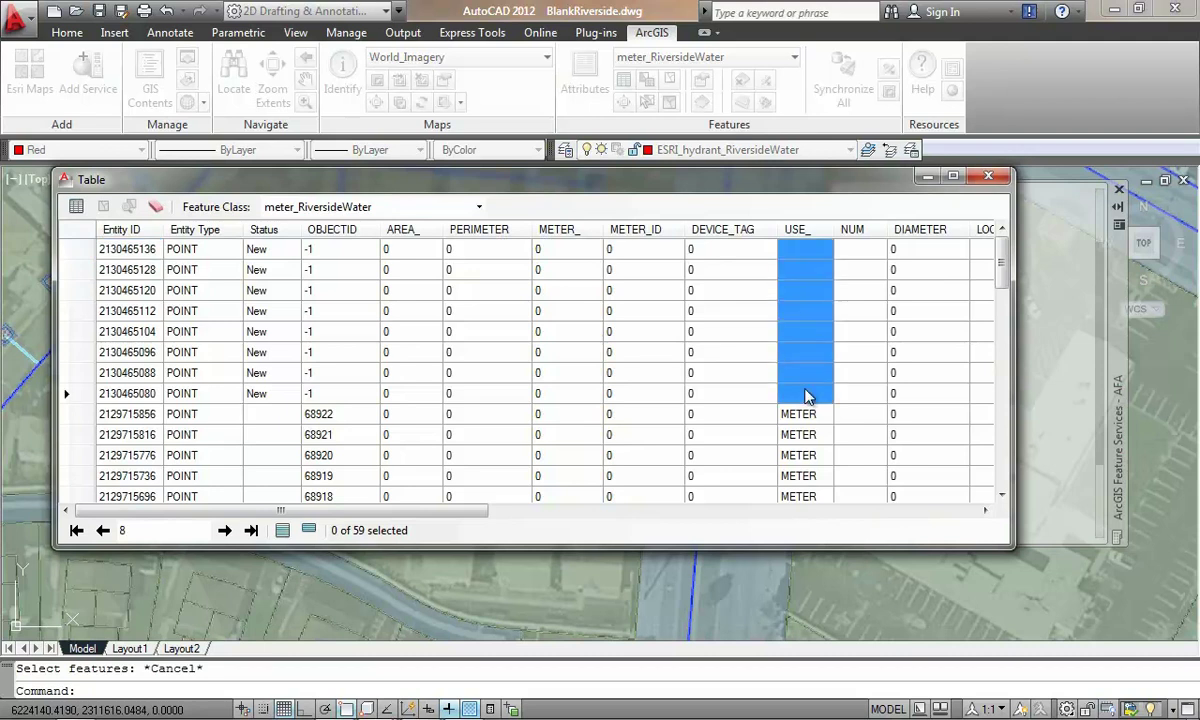
pyautogui.write('METER')
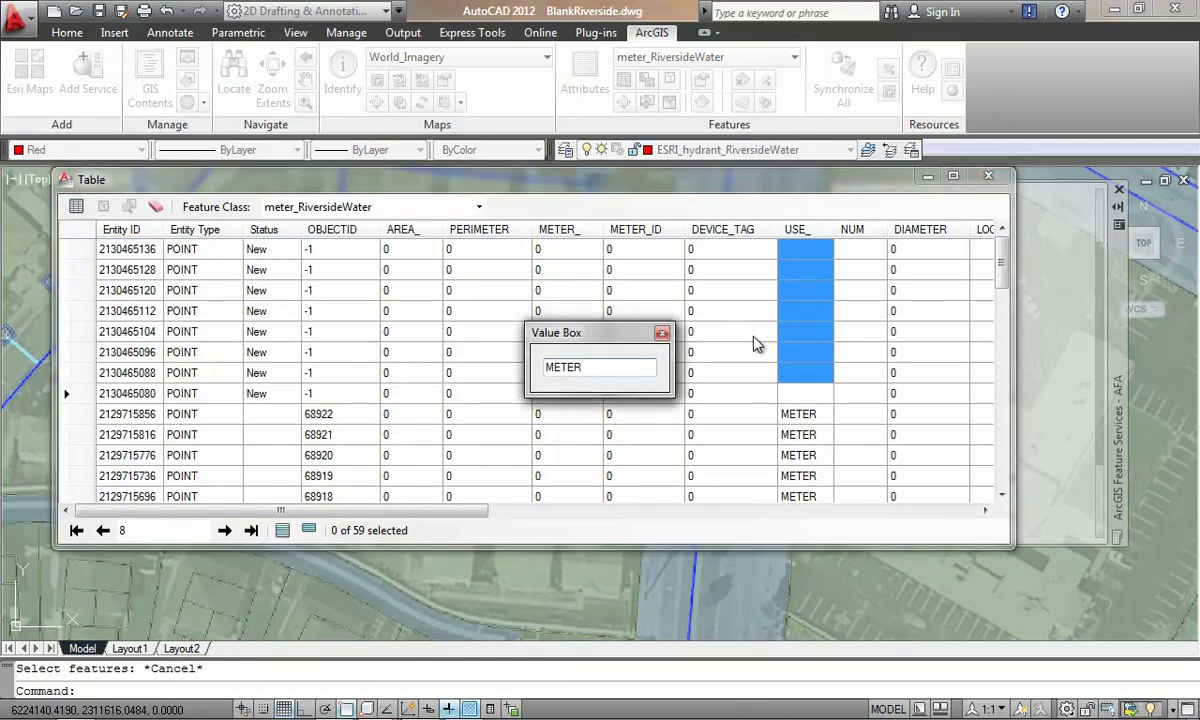
pyautogui.press('Return')
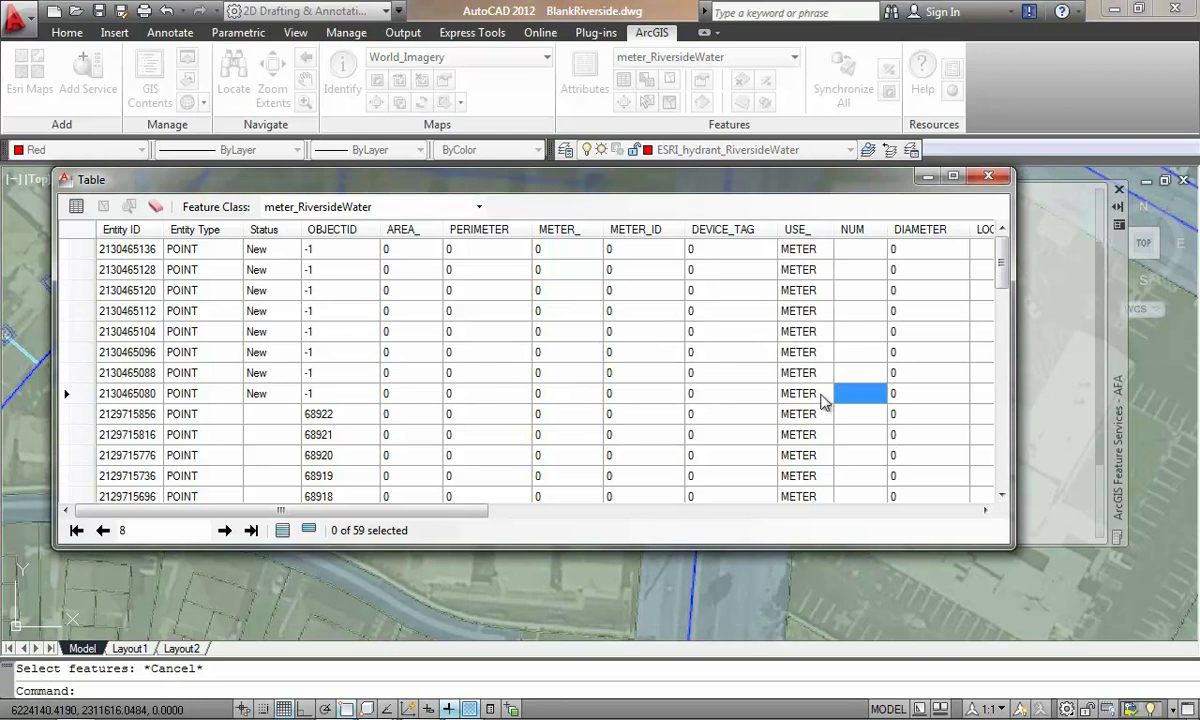
# Step: Enter a manufacturer in the new hydrant's MANUFACTUR attribute
pyautogui.click(988, 176)
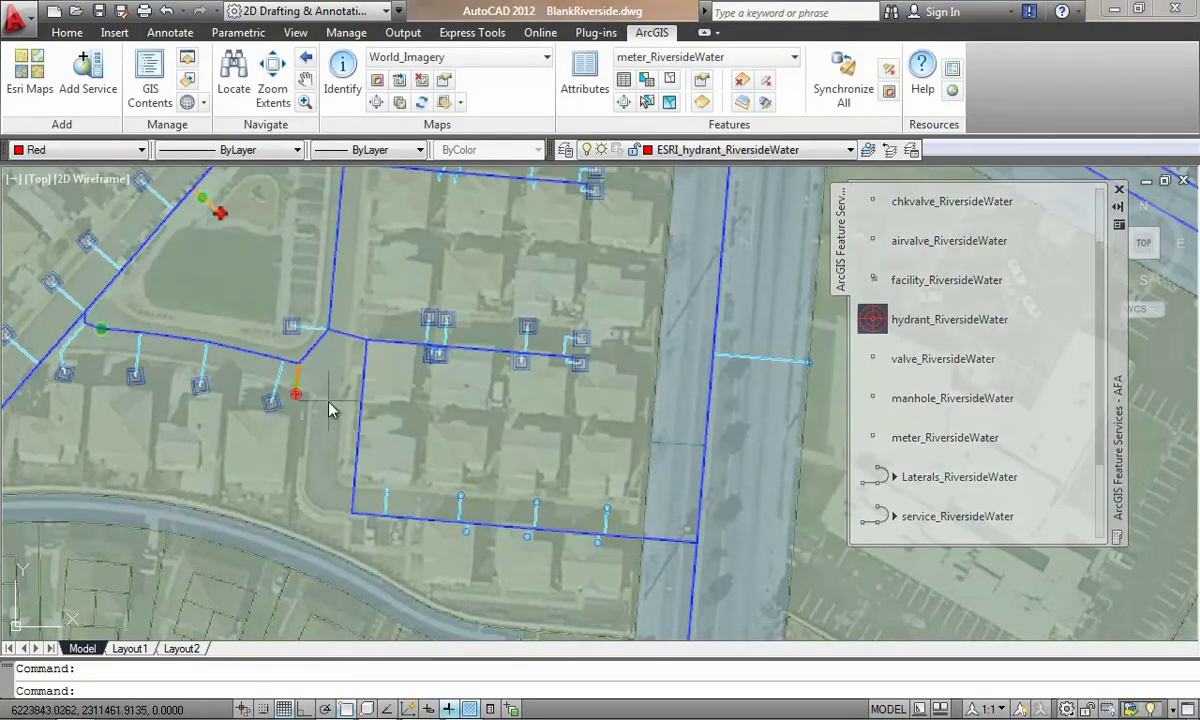
pyautogui.scroll(1, 292, 396)
pyautogui.press('Escape')
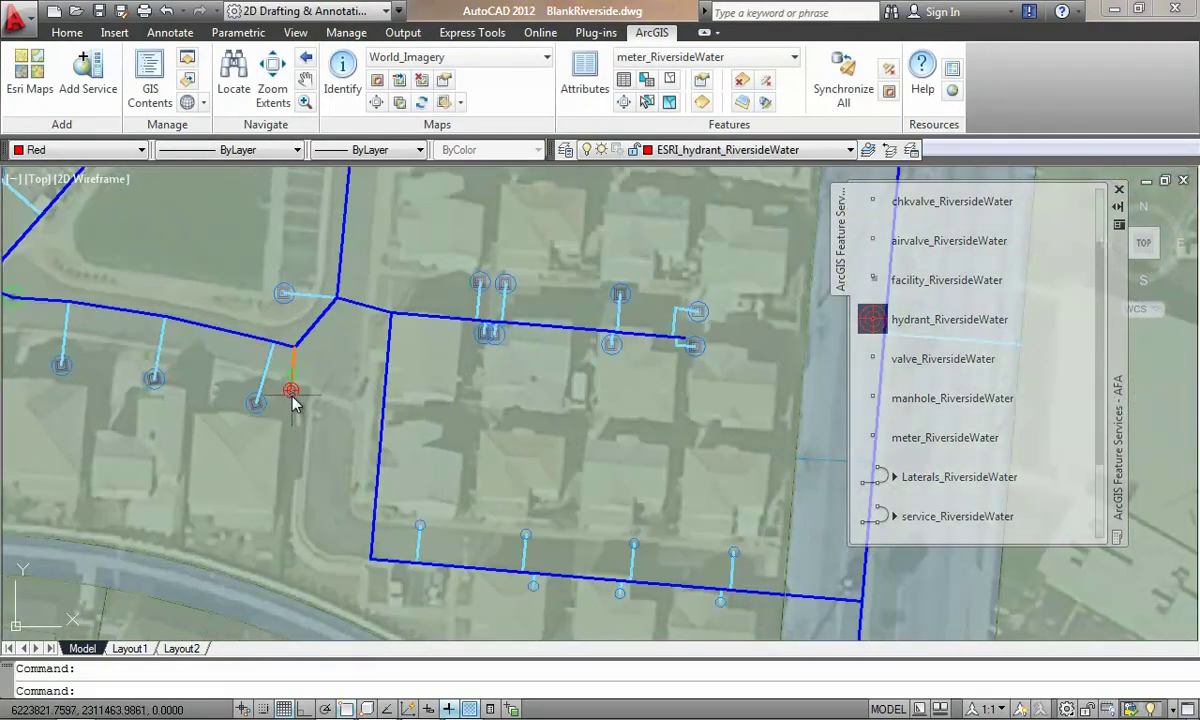
pyautogui.click(590, 90)
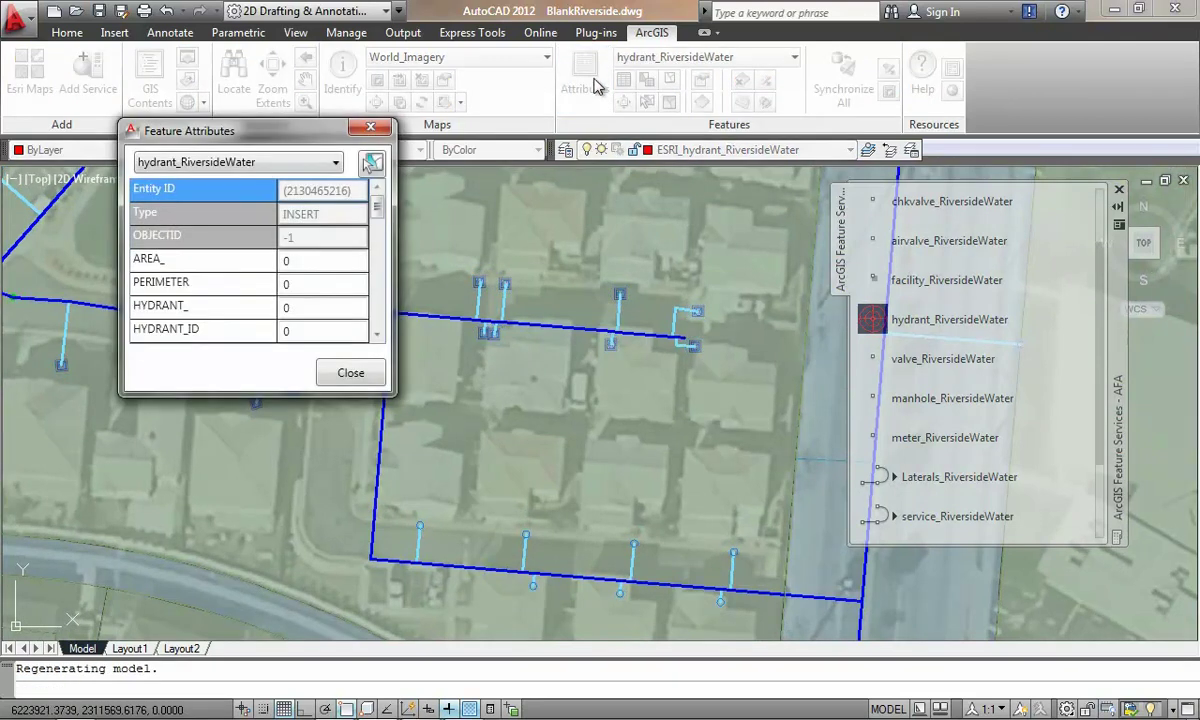
pyautogui.click(378, 225)
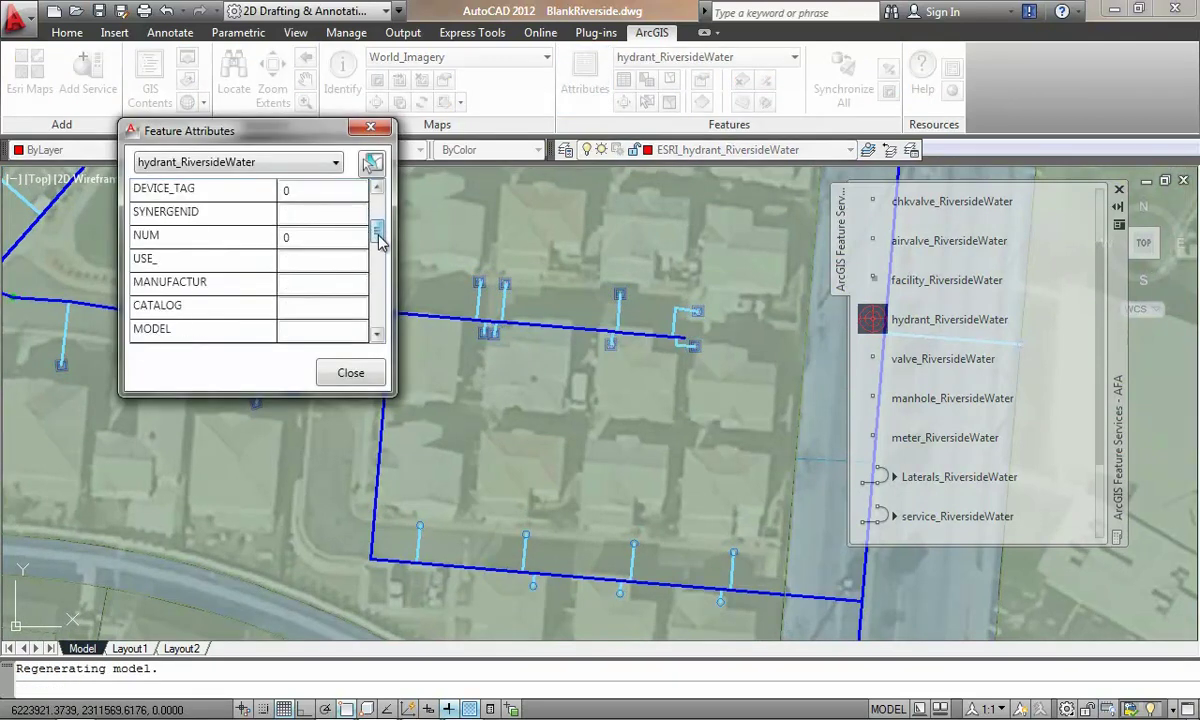
pyautogui.click(325, 285)
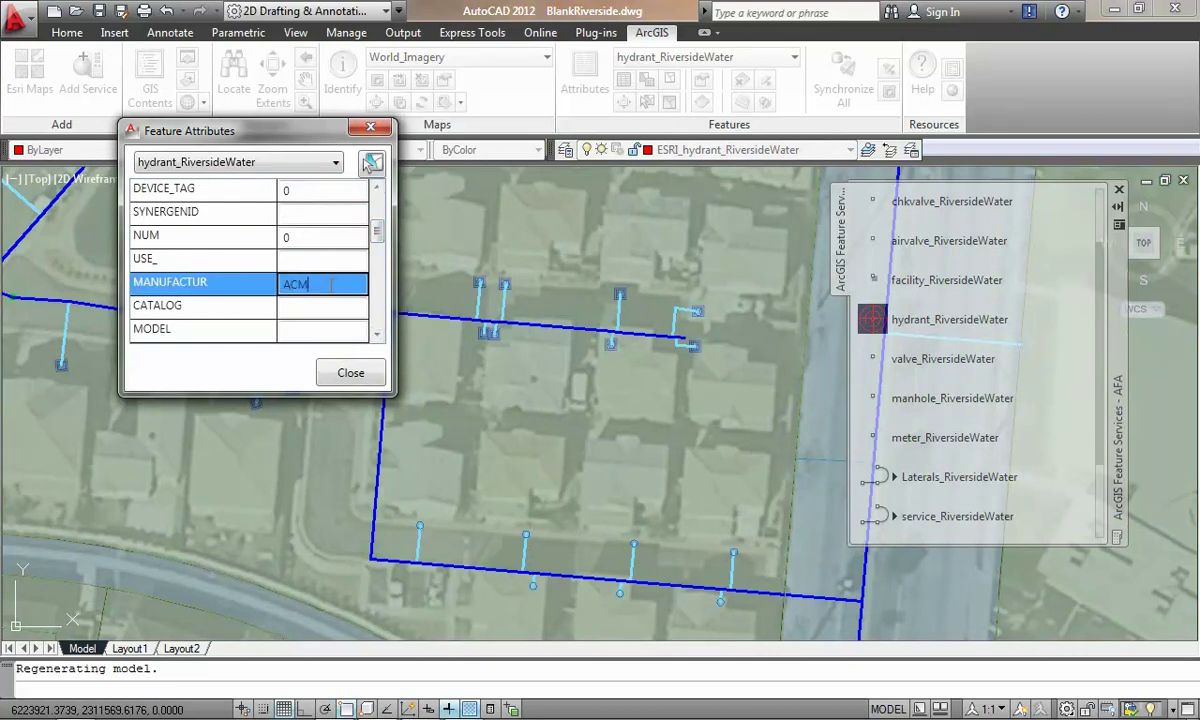
pyautogui.click(351, 373)
pyautogui.moveTo(717, 394); pyautogui.dragTo(585, 380, button='middle')
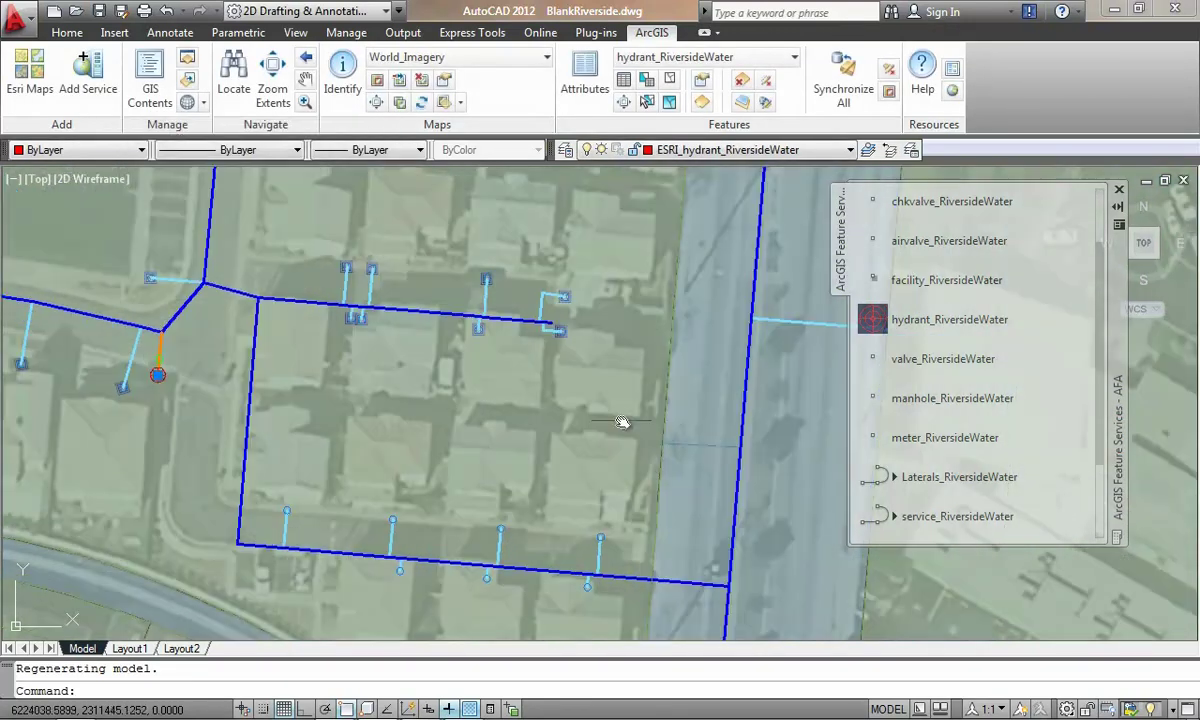
# Step: Run Synchronize All, confirm the edit summary, and dismiss the Feature Service Results
pyautogui.click(845, 80)
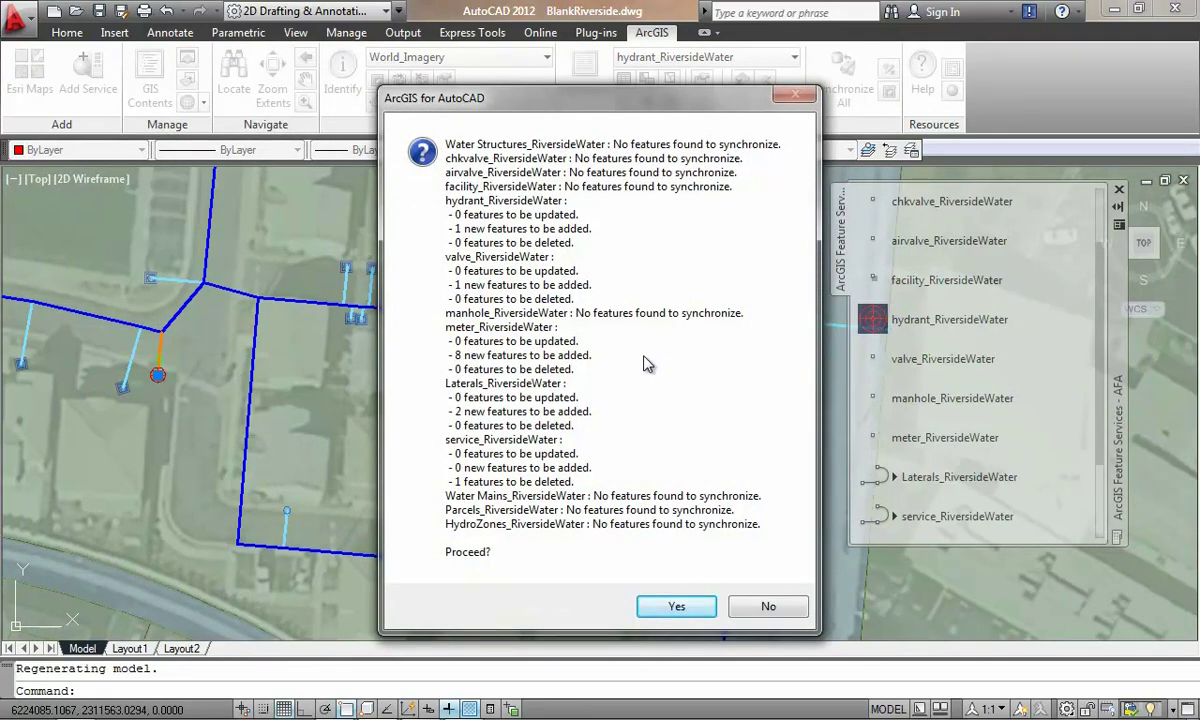
pyautogui.click(675, 608)
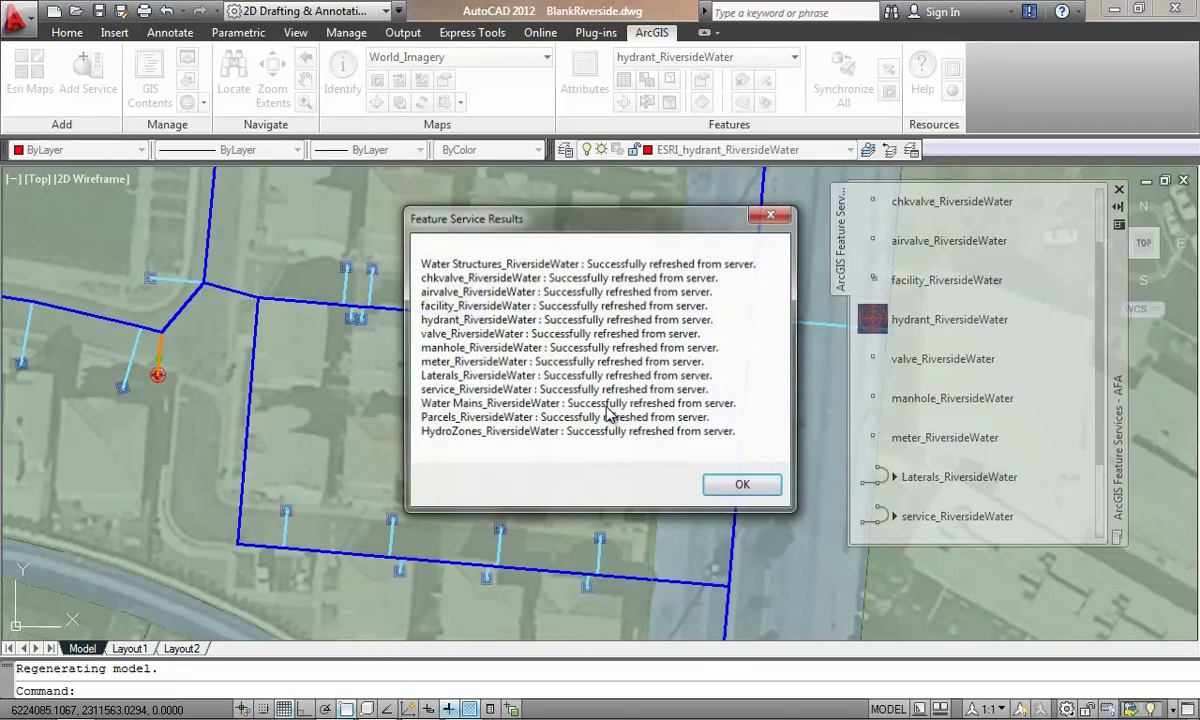
pyautogui.click(744, 486)
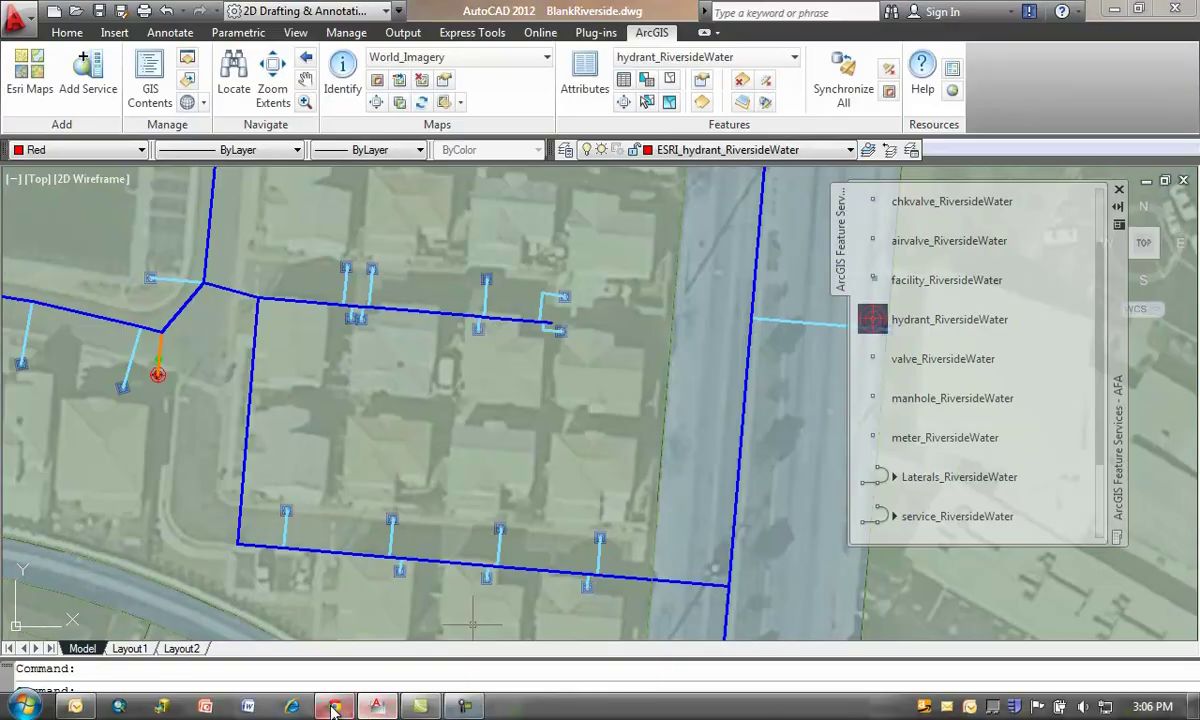
# Step: Show the Riverside Water System web map in the browser and pan to the new hydrant and lateral
pyautogui.click(334, 712)
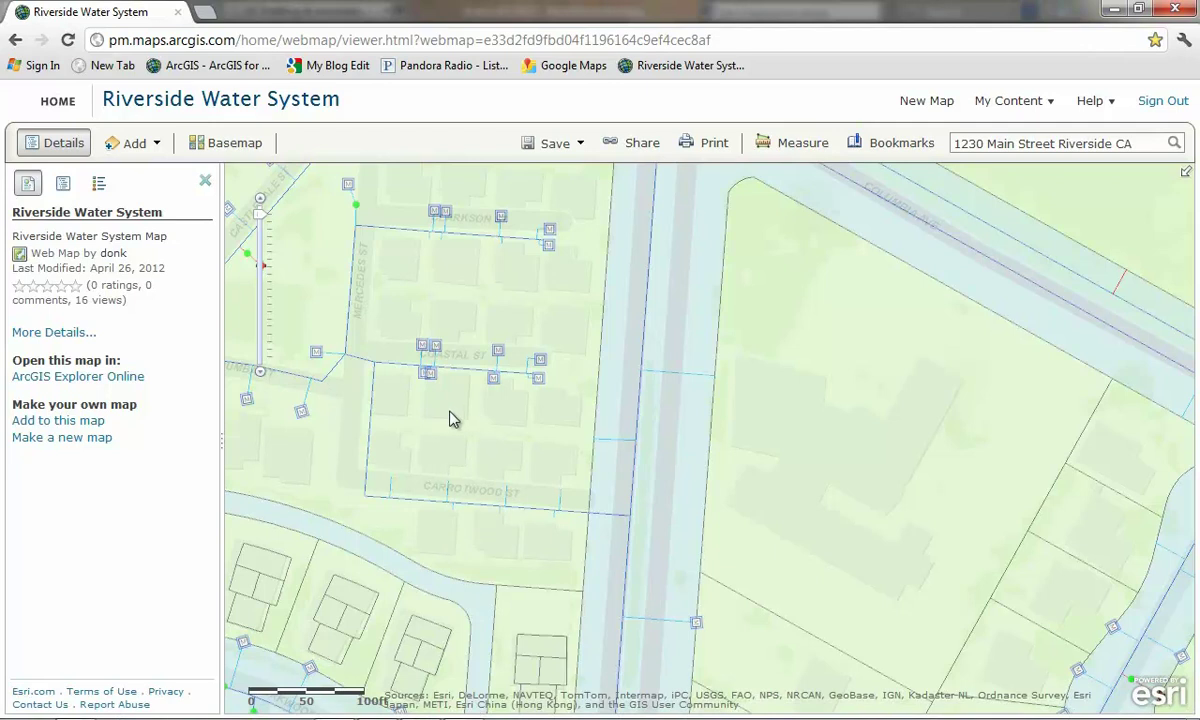
pyautogui.moveTo(451, 421); pyautogui.dragTo(483, 373)
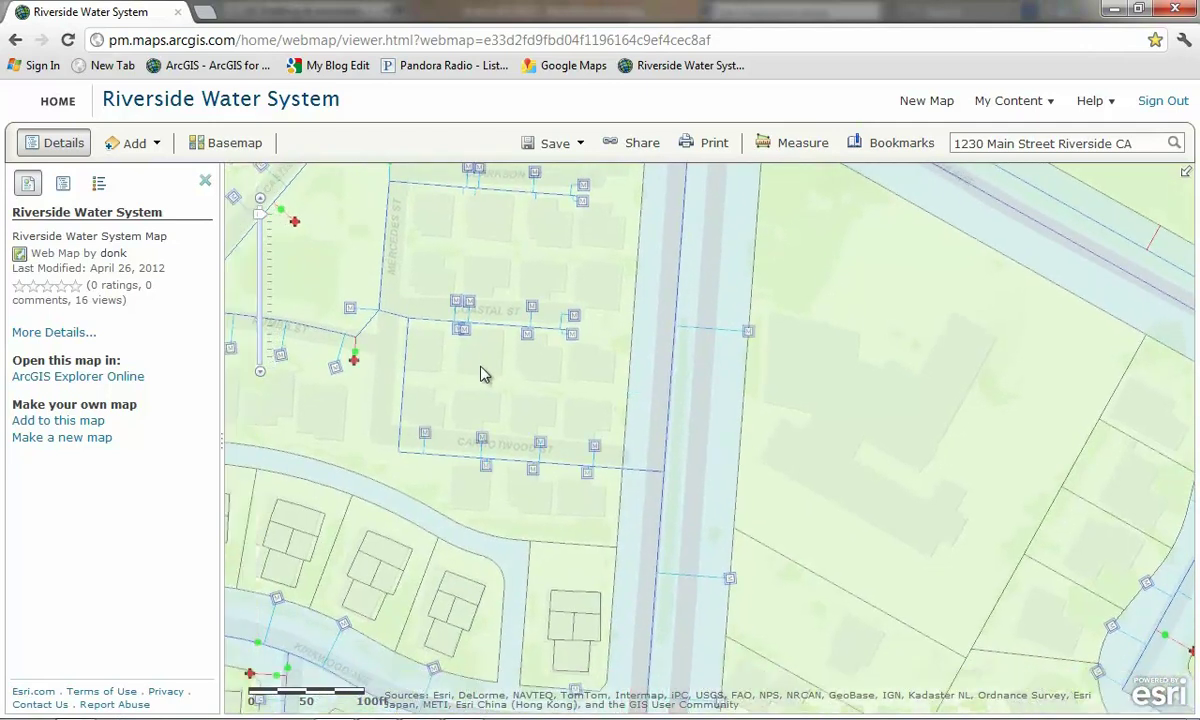